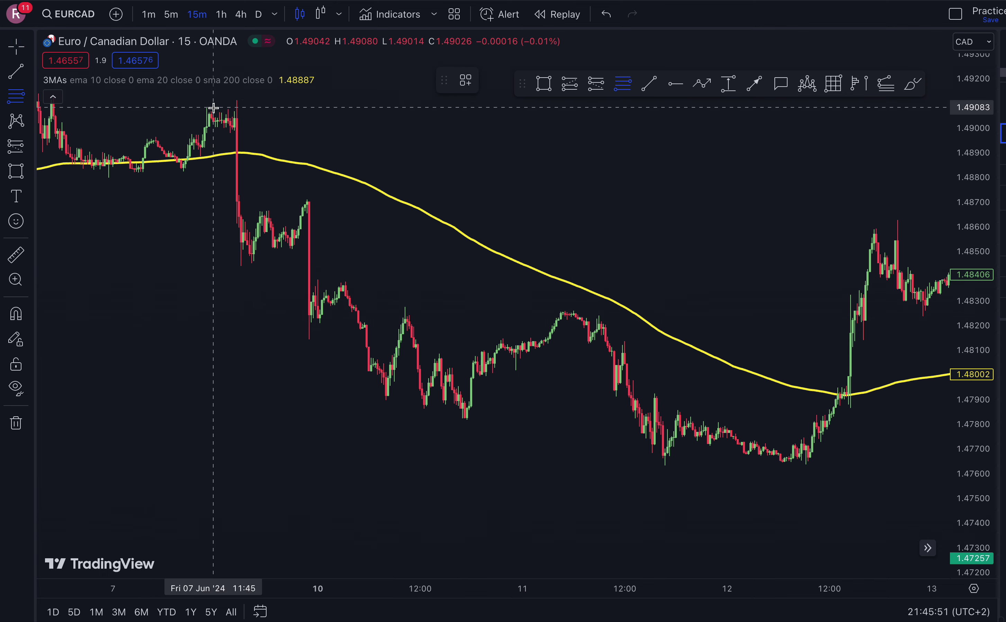
- Switch to the crosshair and pan the 15-minute EURCAD chart to frame 6–12 June around the 7 June drop
click(19, 48)
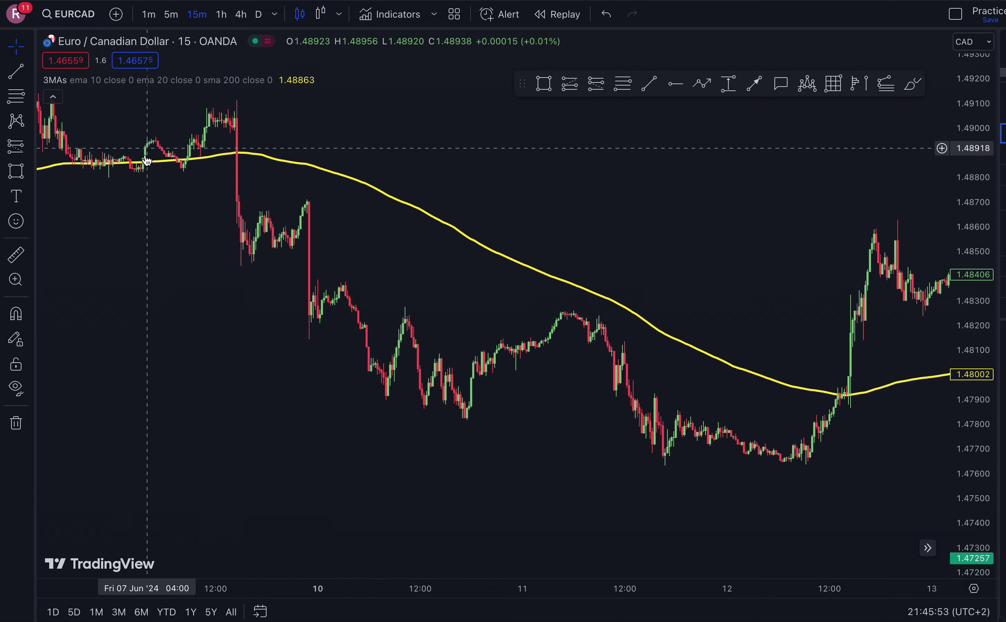
drag(188, 222, 544, 288)
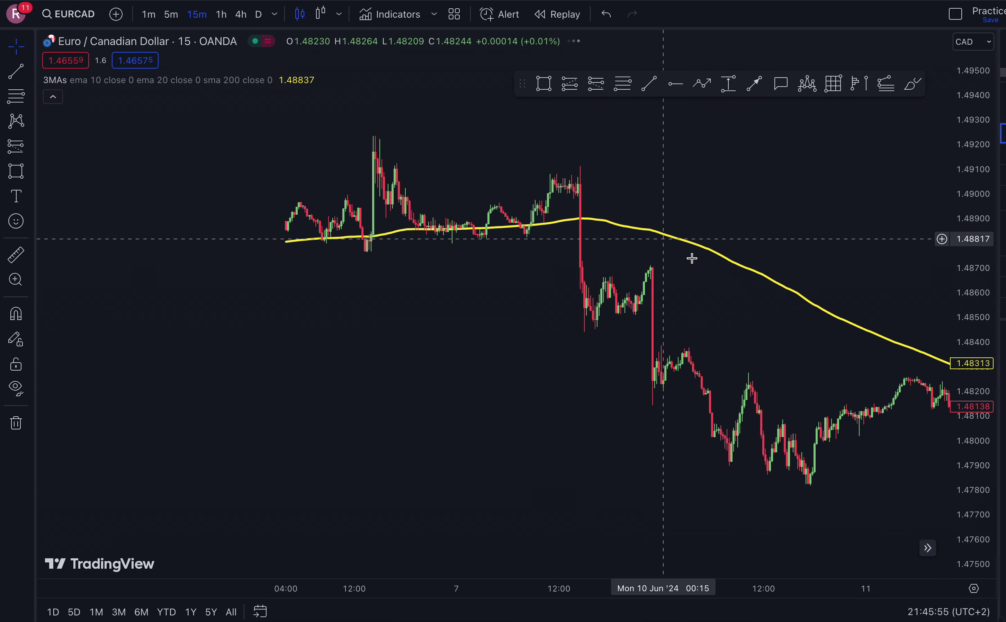
drag(741, 315, 525, 231)
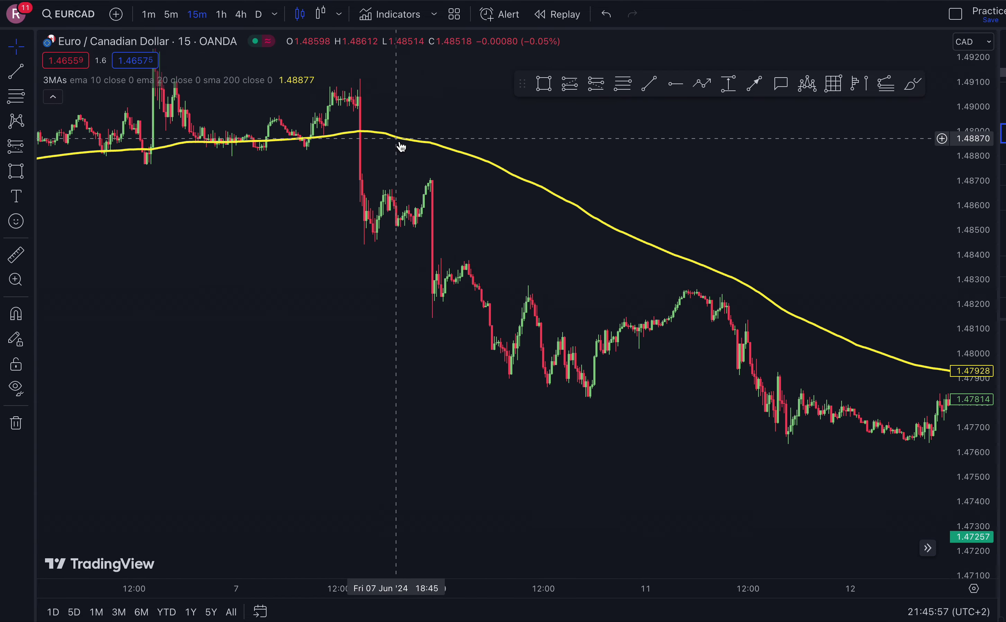
drag(479, 206, 454, 155)
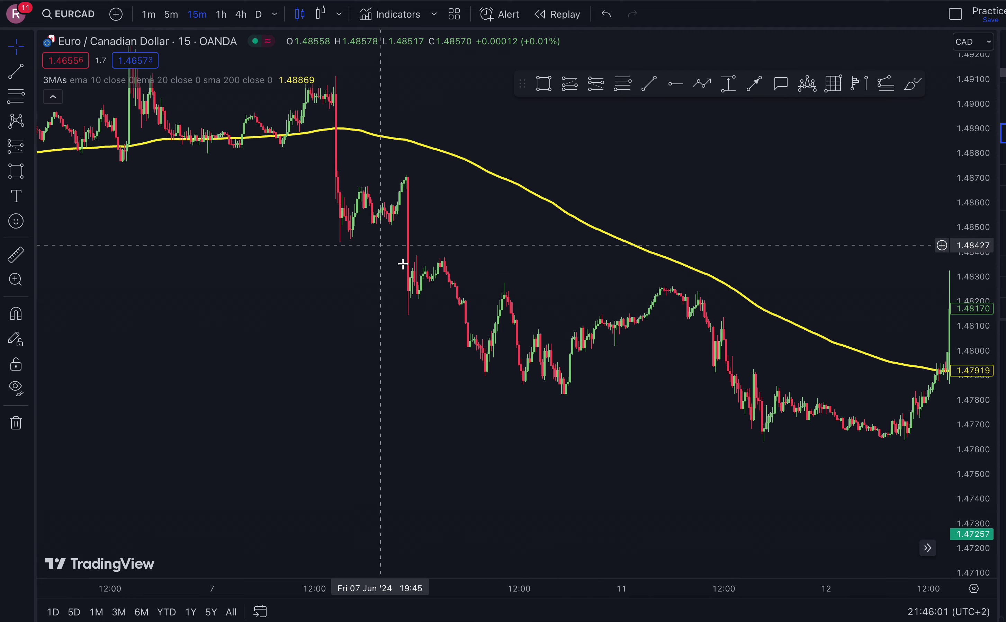
drag(396, 289, 128, 284)
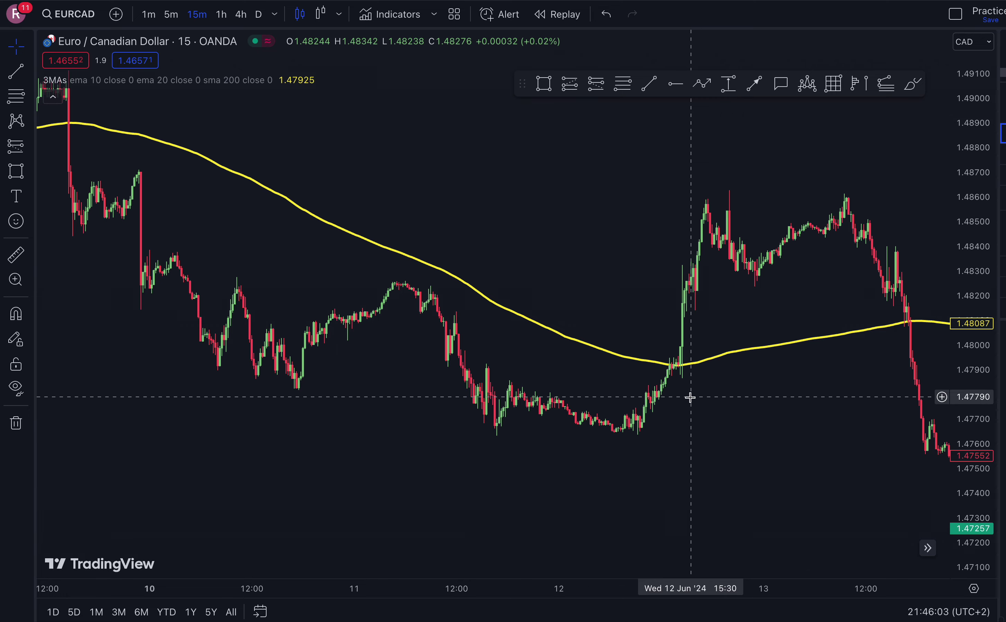
drag(690, 397, 499, 395)
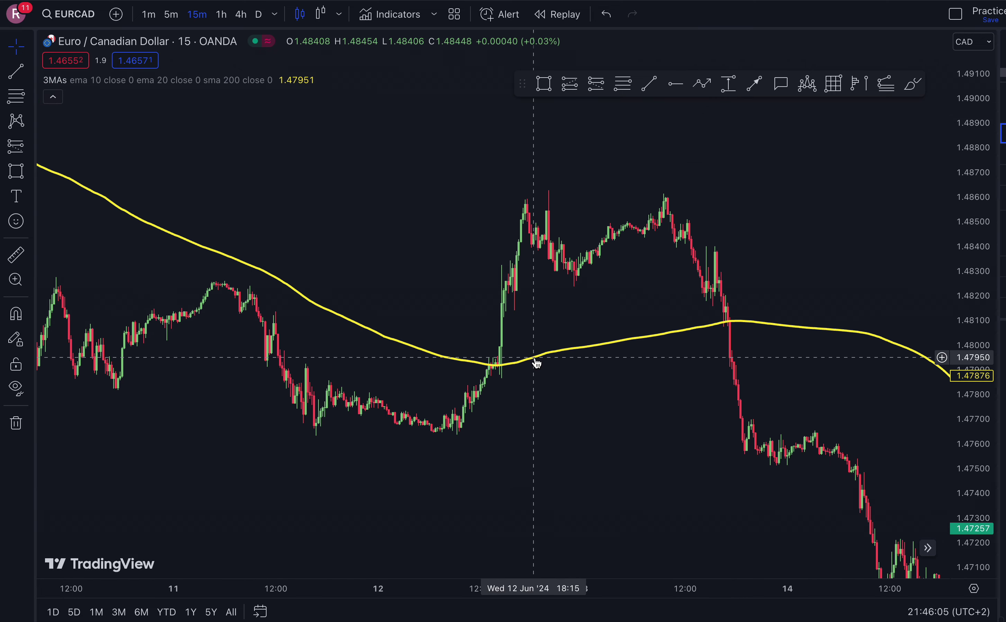
scroll(454, 333, left, 10)
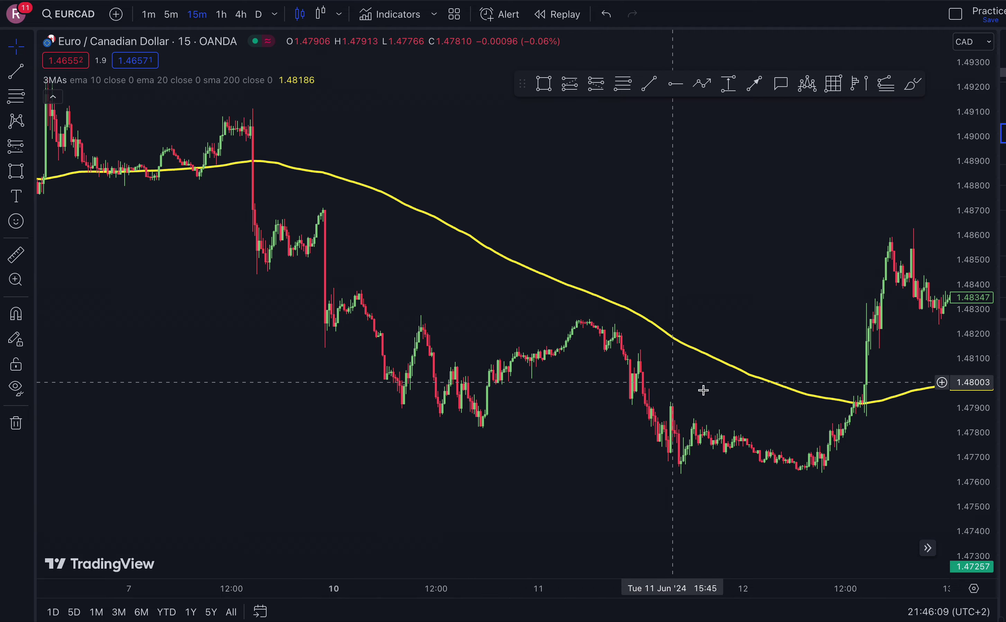
drag(703, 388, 520, 368)
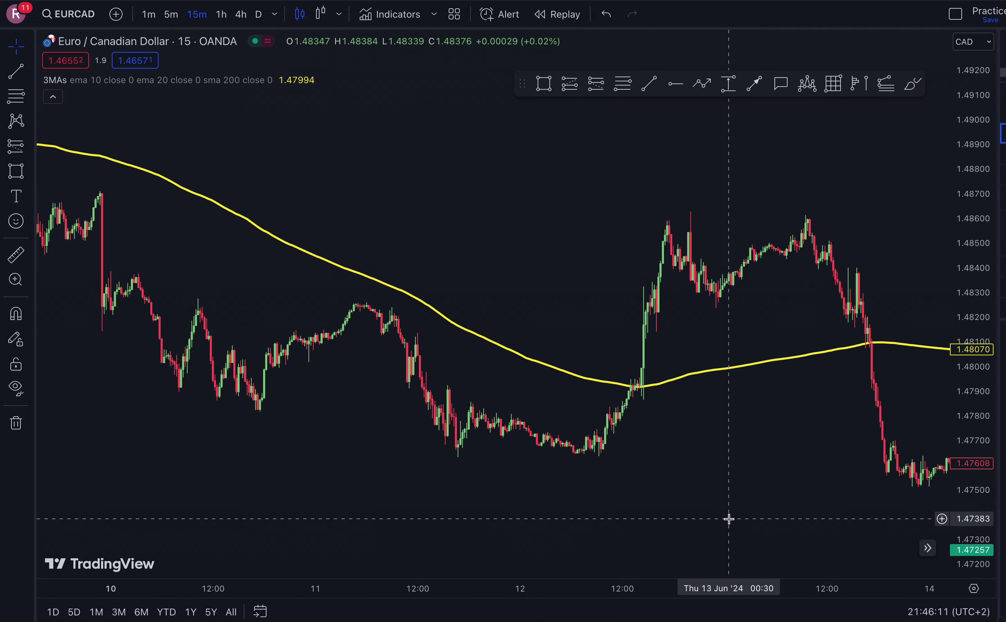
scroll(703, 512, right, 3)
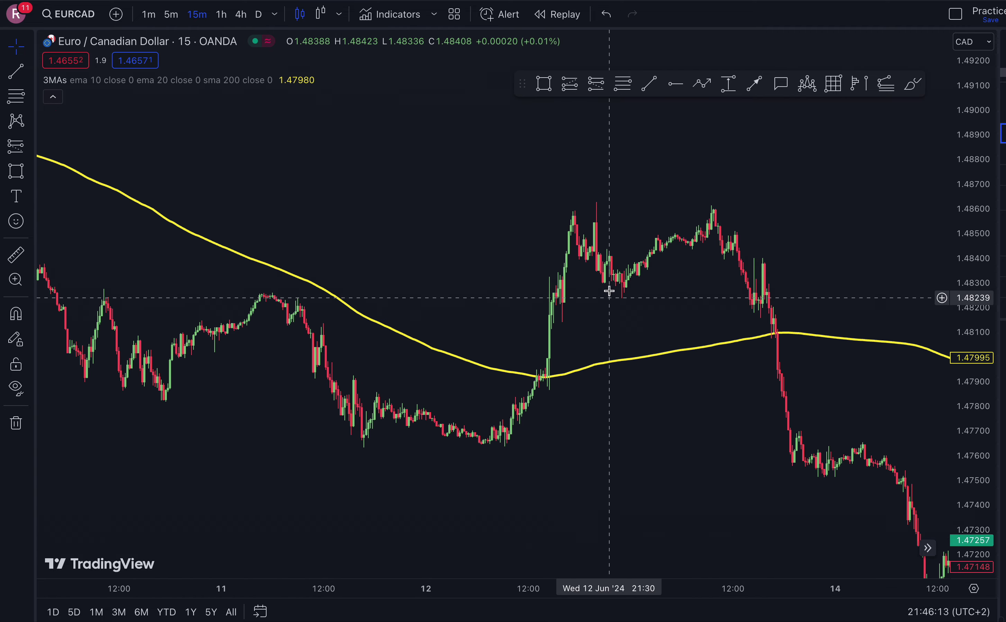
drag(609, 412, 888, 456)
drag(673, 302, 804, 299)
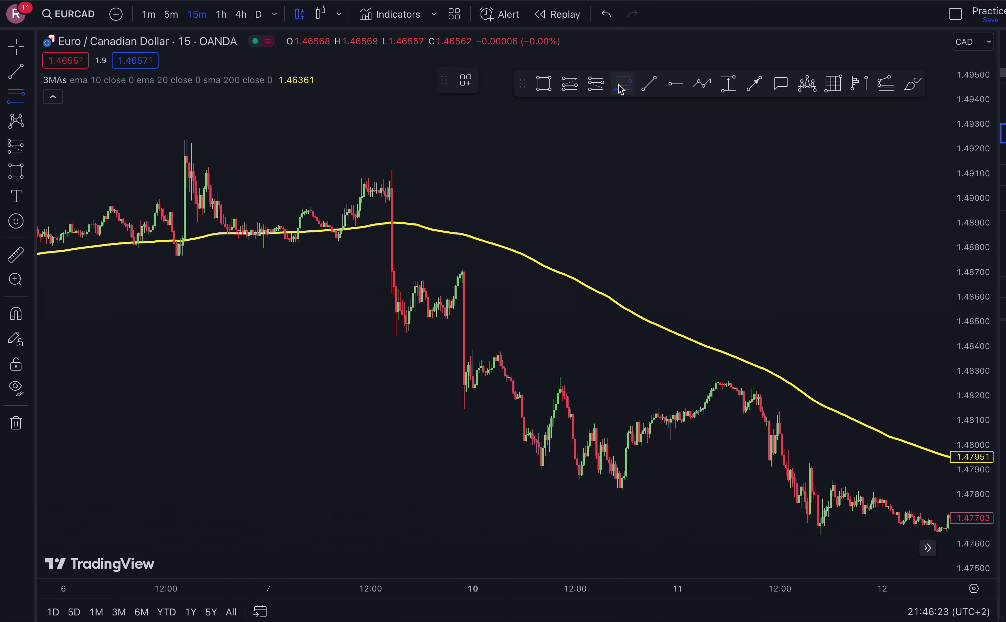
- Draw a Fib retracement from the 7 June swing high at 1.49103 to the drop's low at 1.48444
click(379, 172)
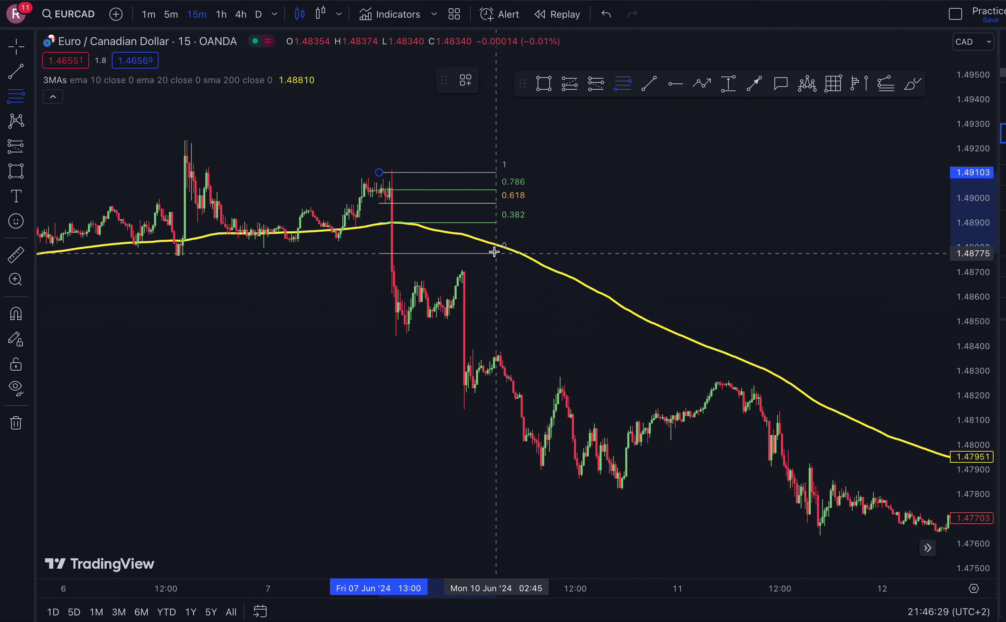
click(554, 335)
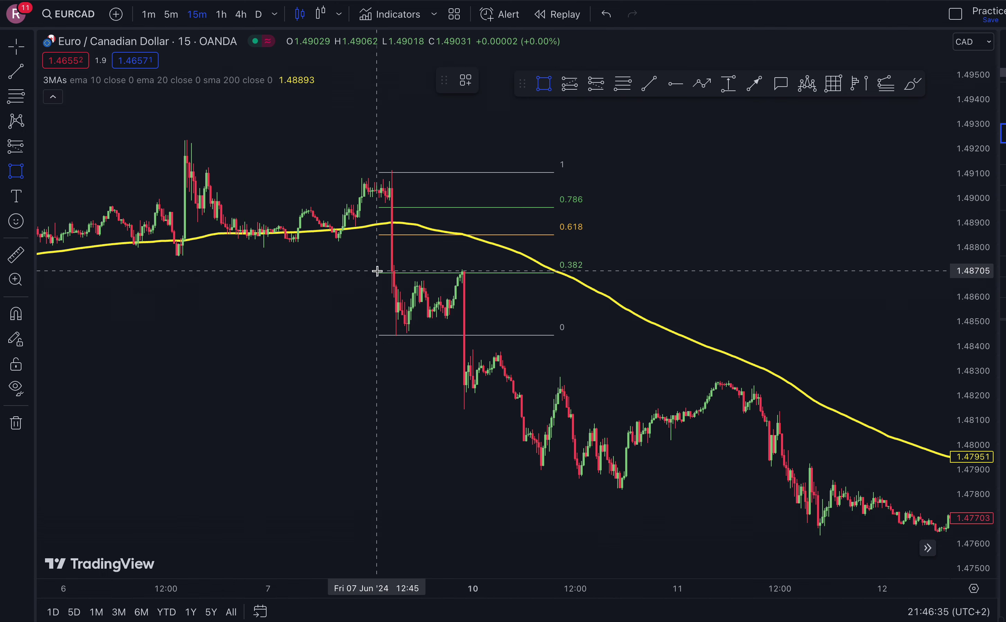
- Draw a thin box over the Fib's 0.382 level, stretched to the retracement's right end
drag(368, 268, 496, 280)
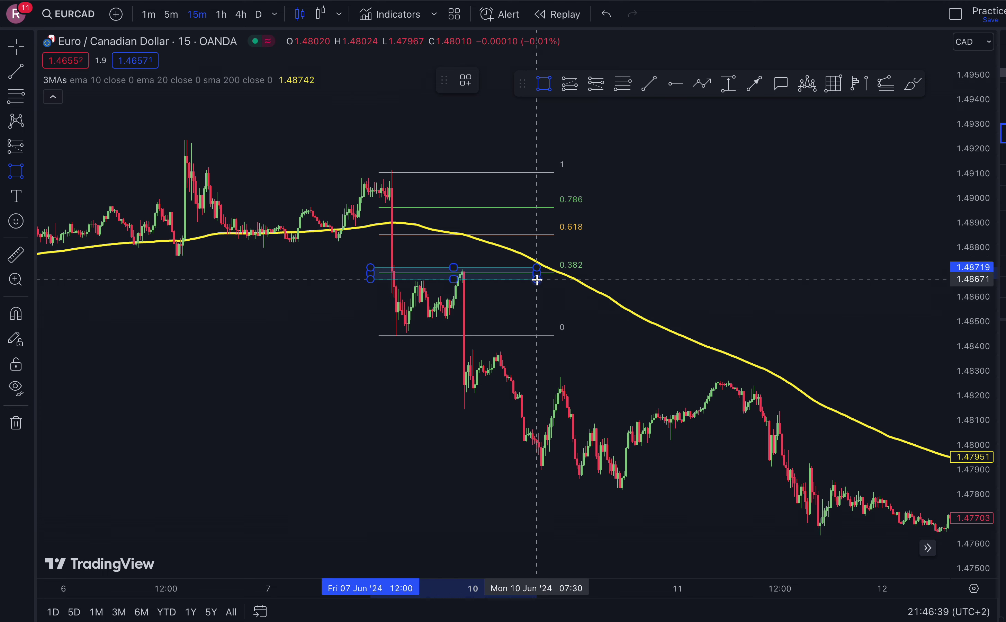
click(547, 294)
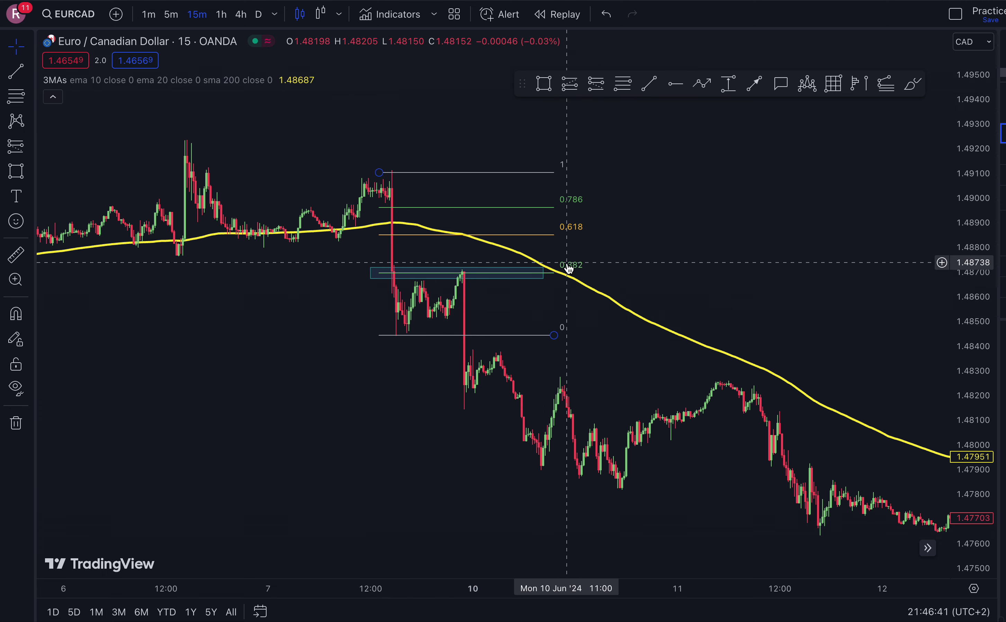
click(545, 272)
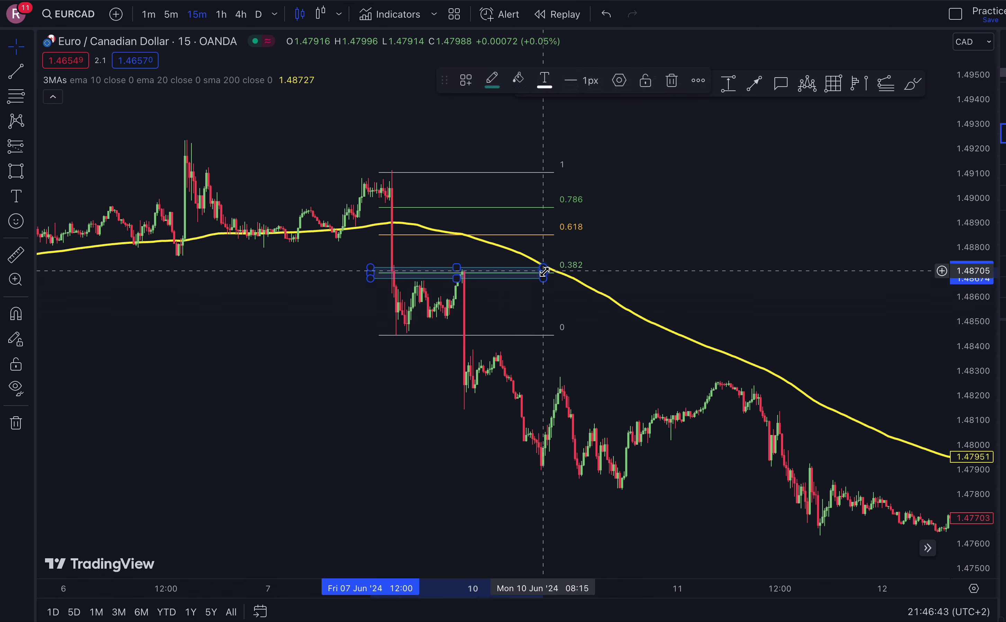
drag(545, 282, 561, 281)
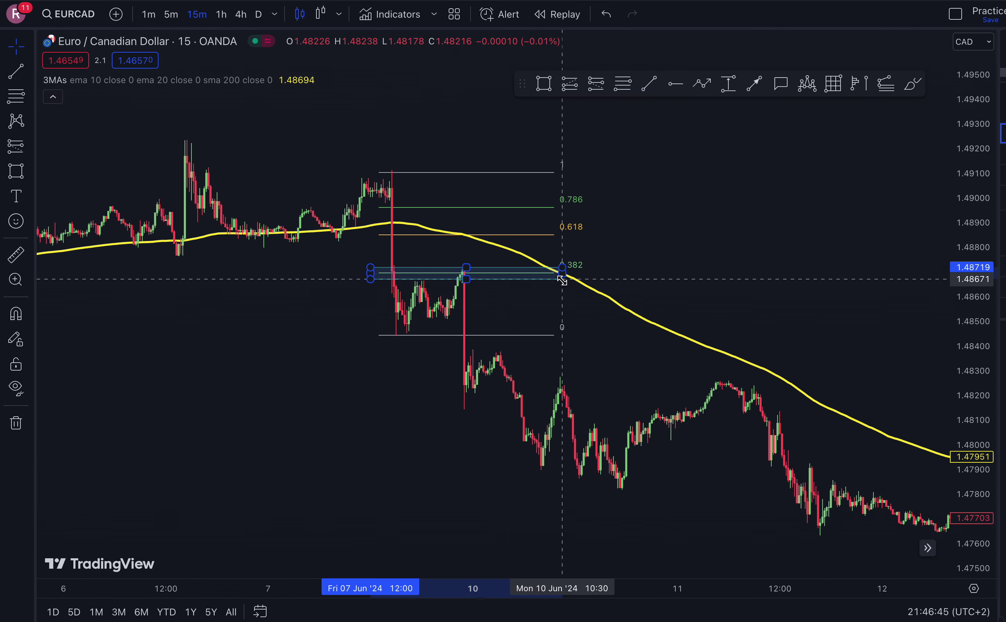
click(579, 326)
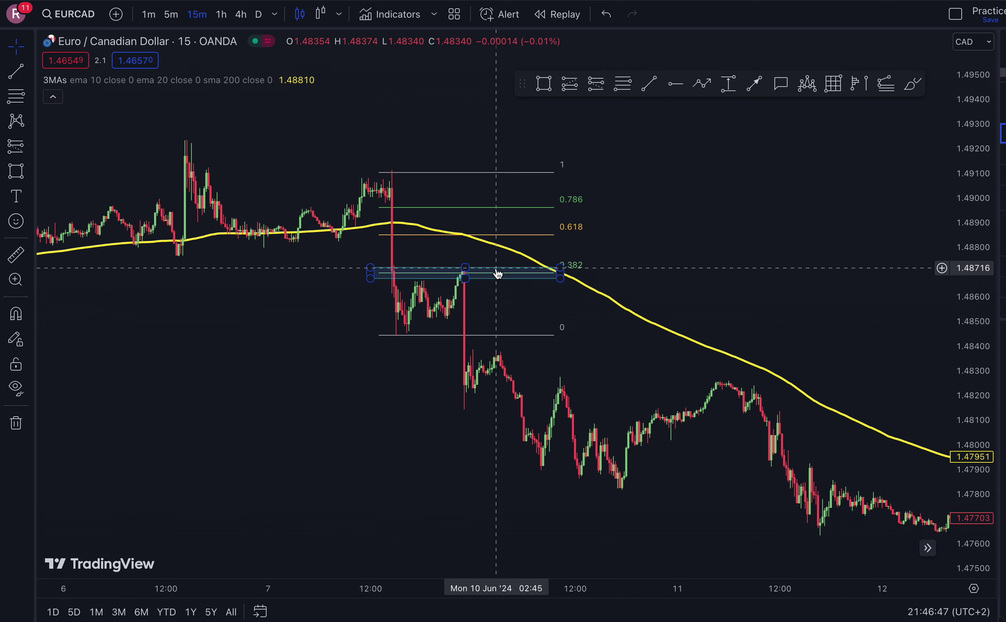
drag(496, 268, 489, 269)
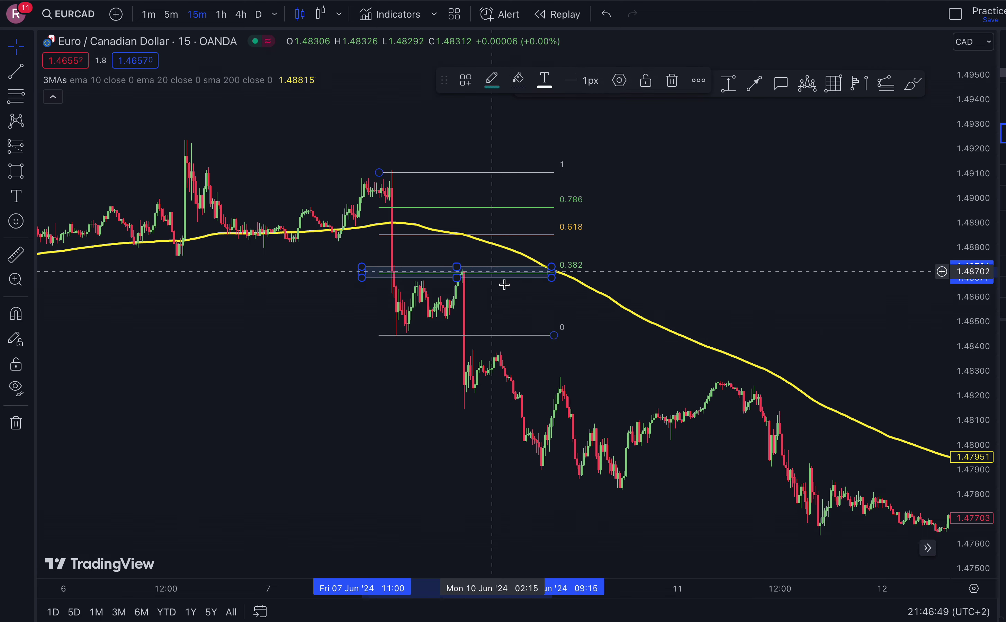
click(553, 323)
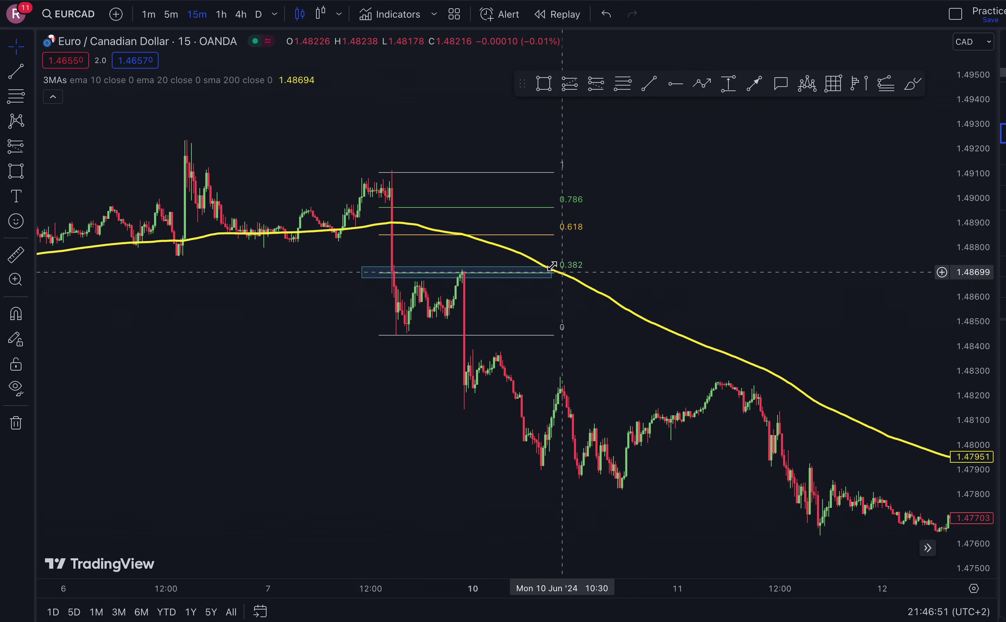
- Select the Fib retracement and review its coordinates
click(510, 209)
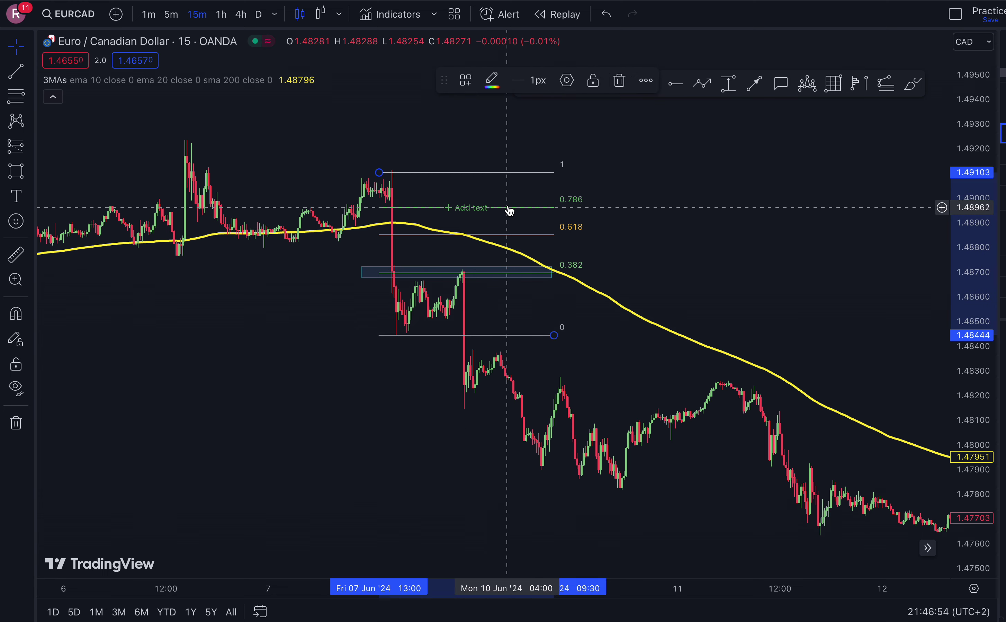
click(574, 79)
click(702, 255)
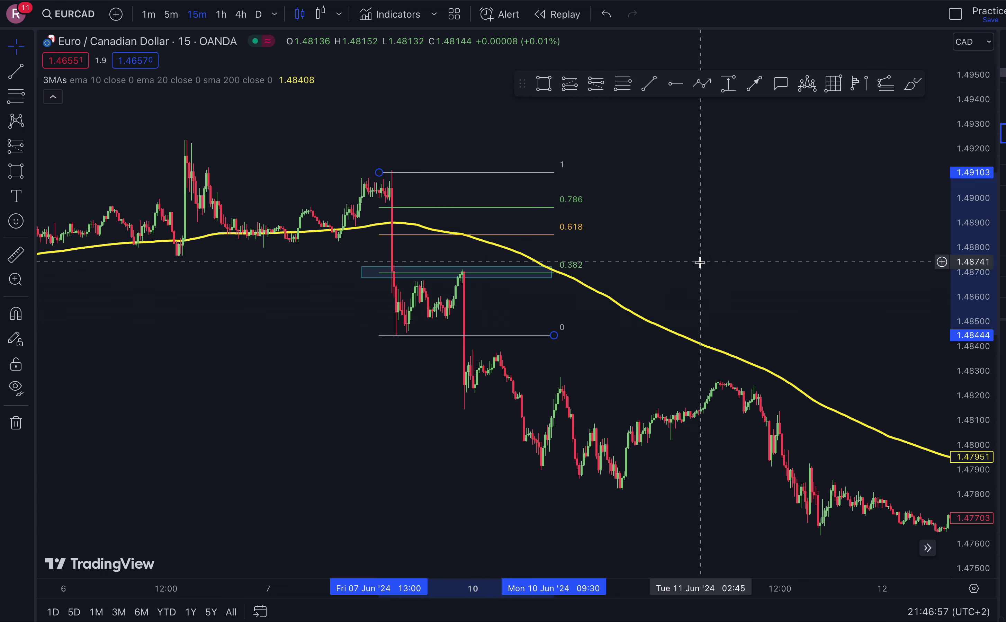
- Inspect the Fib retracement's coordinate and style settings, closing without changes
double_click(583, 241)
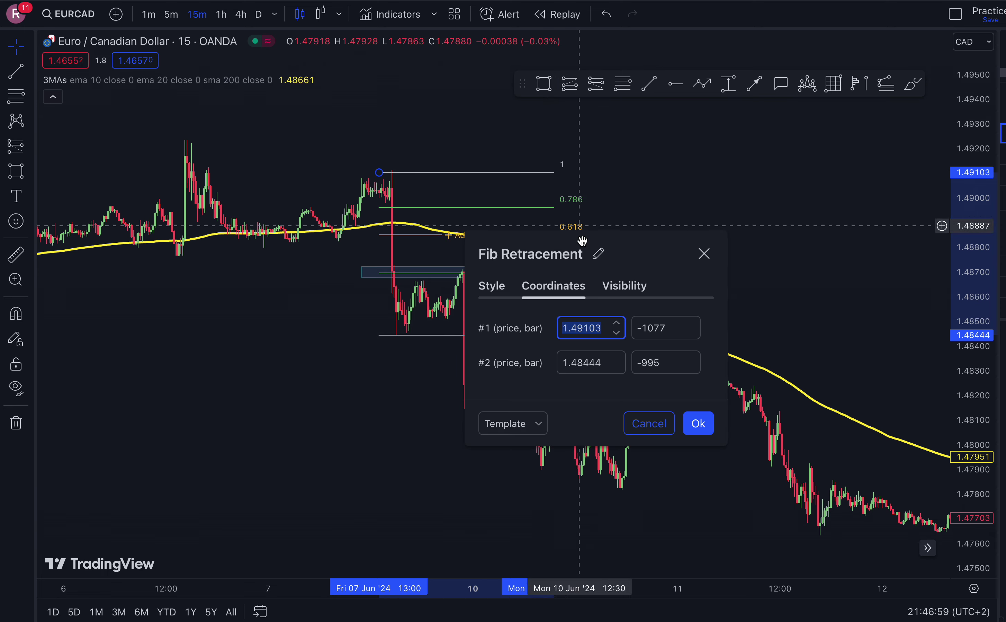
click(492, 285)
key(Escape)
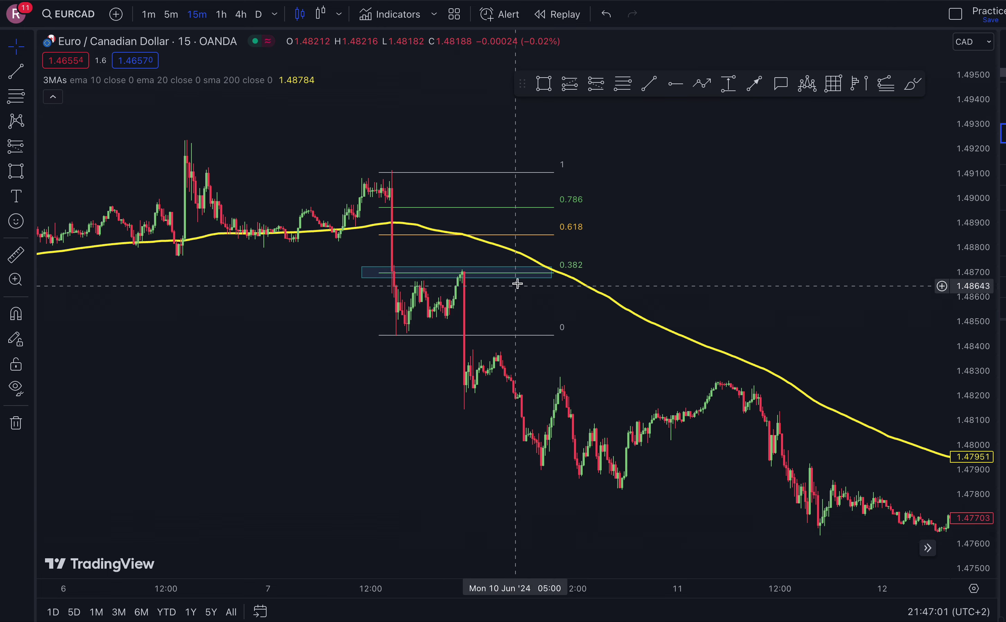
click(543, 232)
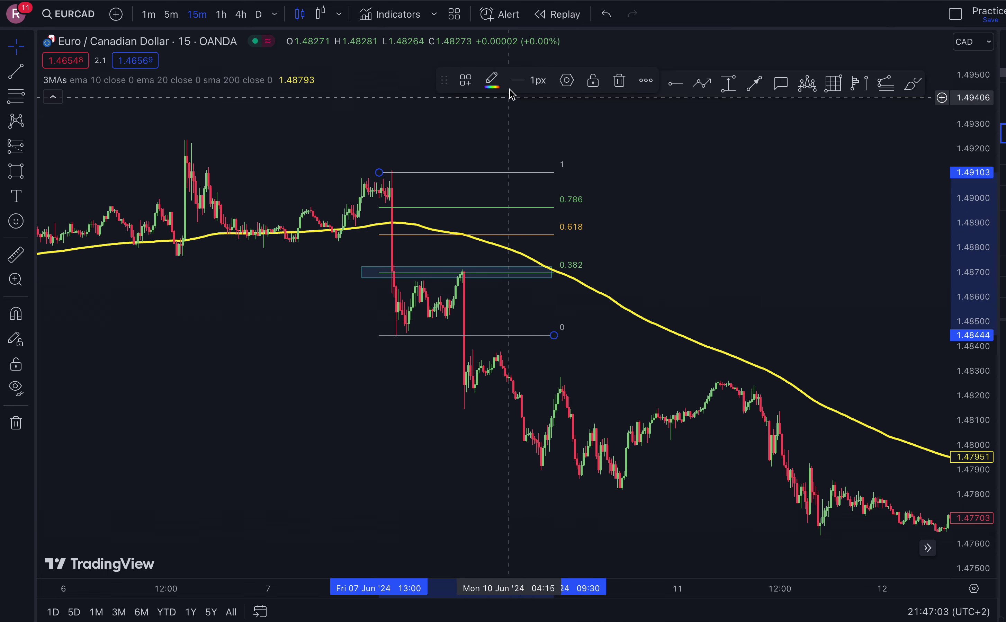
double_click(543, 233)
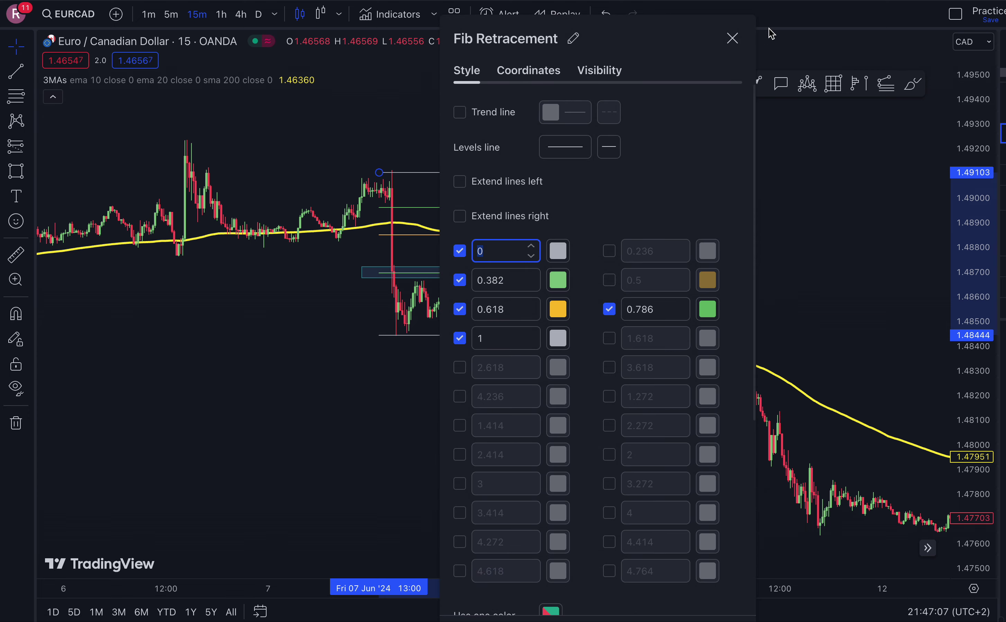
click(732, 38)
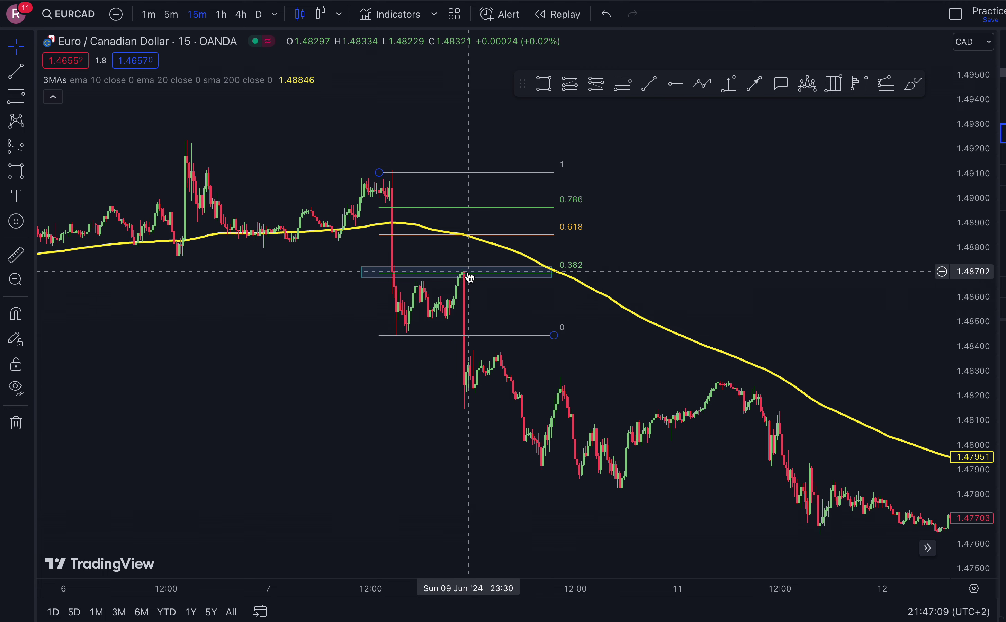
- Delete the cyan 0.382 zone box, leaving the Fib retracement in place
click(368, 271)
key(Delete)
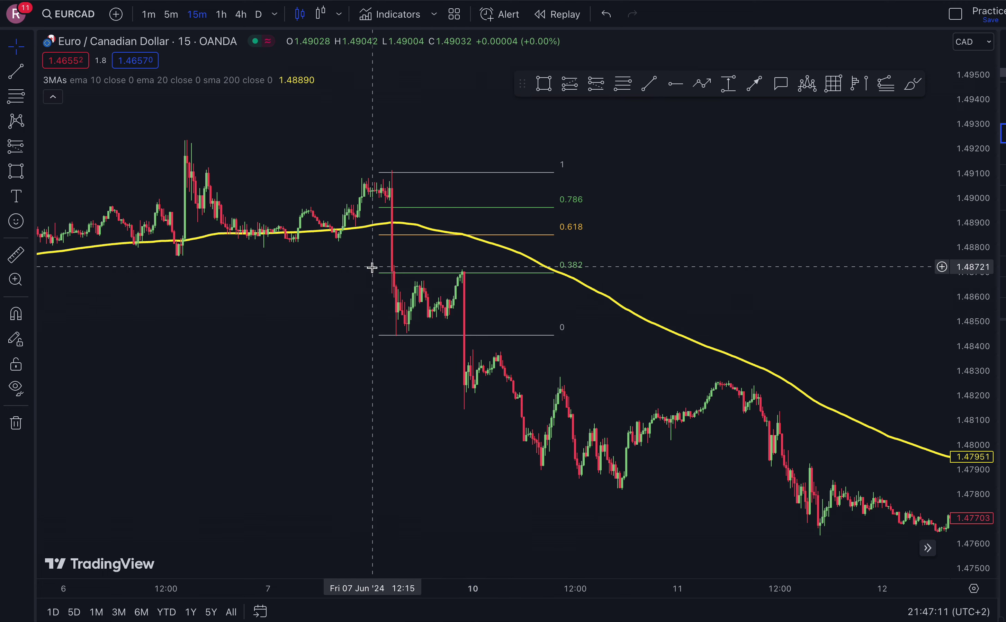
click(488, 335)
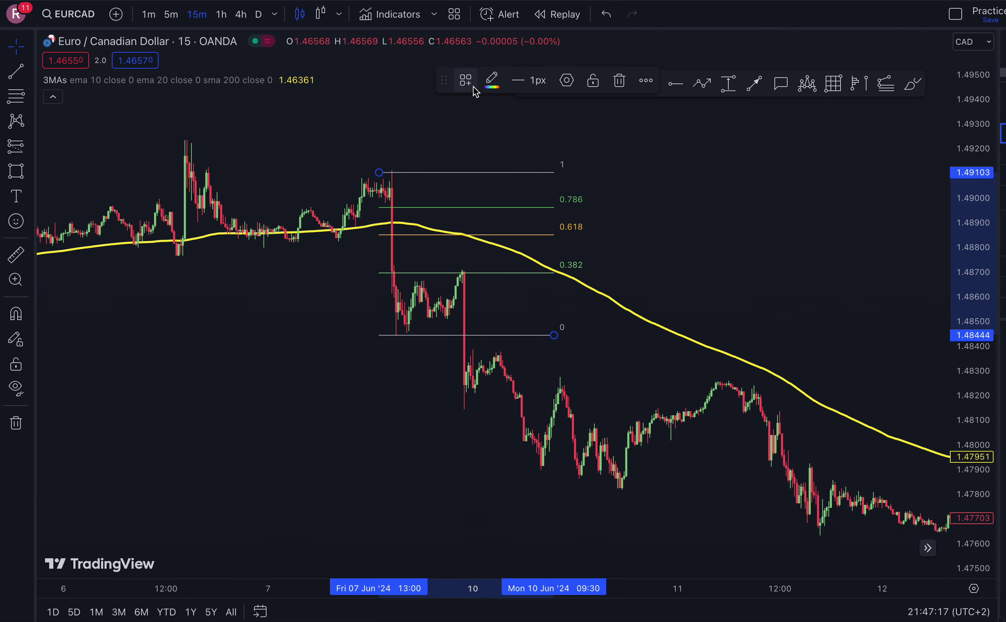
- Place a short position at 1.48629 with stop 1.48721 and target 1.48228
click(707, 178)
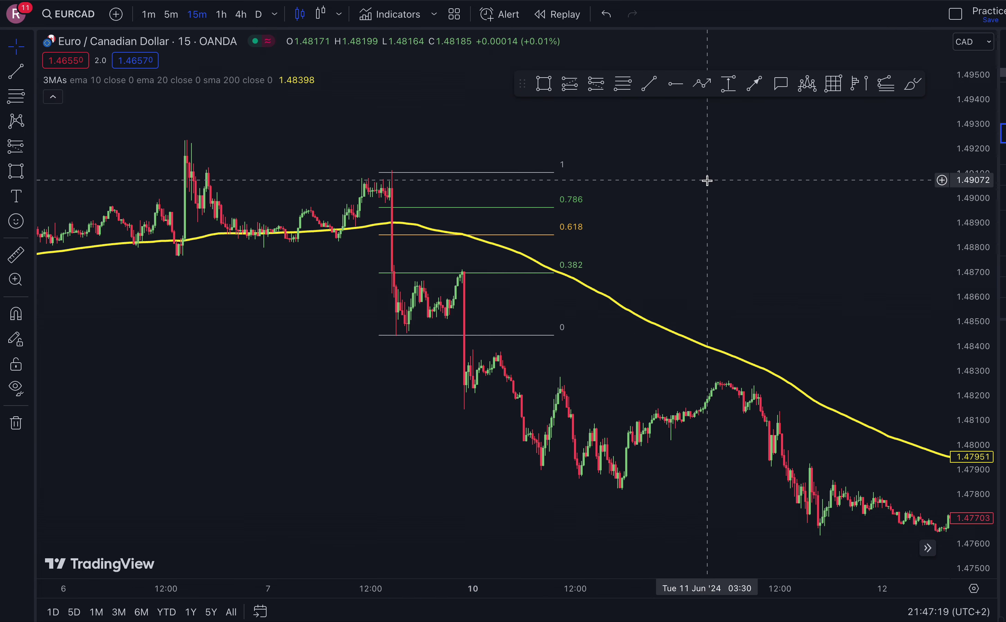
click(596, 86)
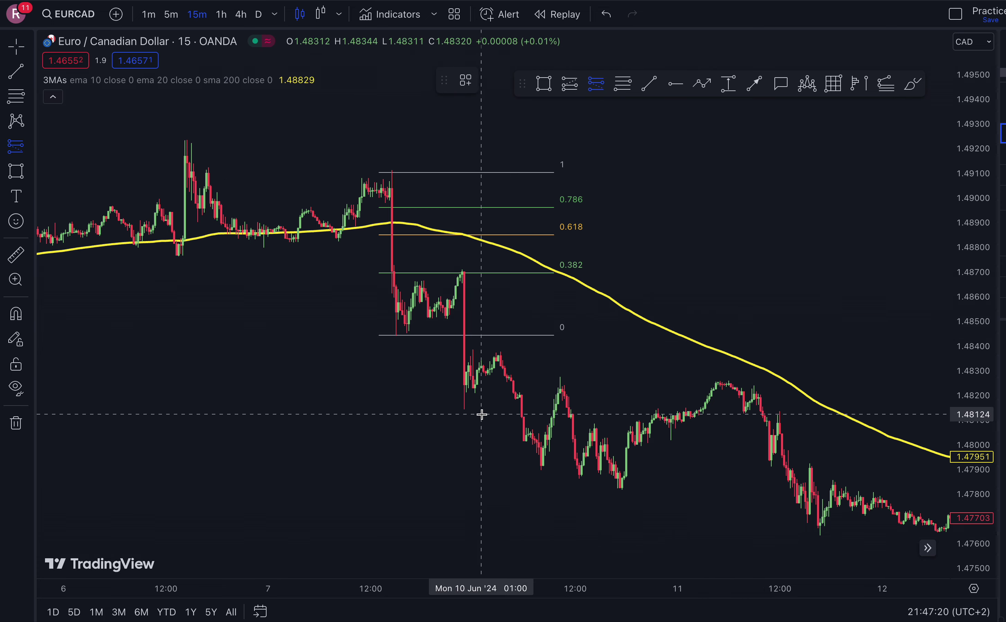
click(462, 290)
drag(468, 212, 465, 267)
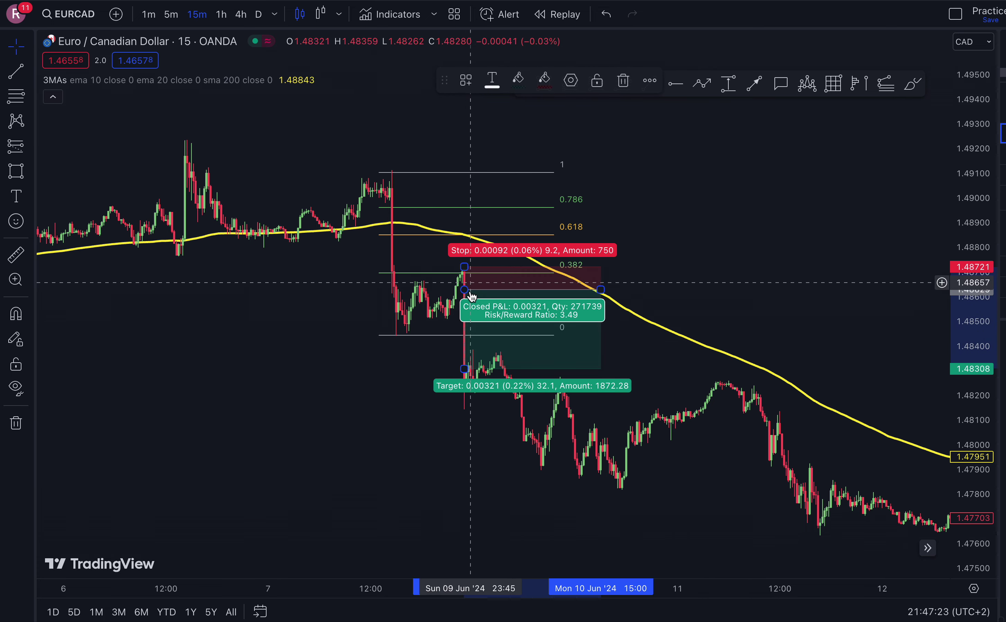
drag(463, 371, 465, 389)
click(632, 494)
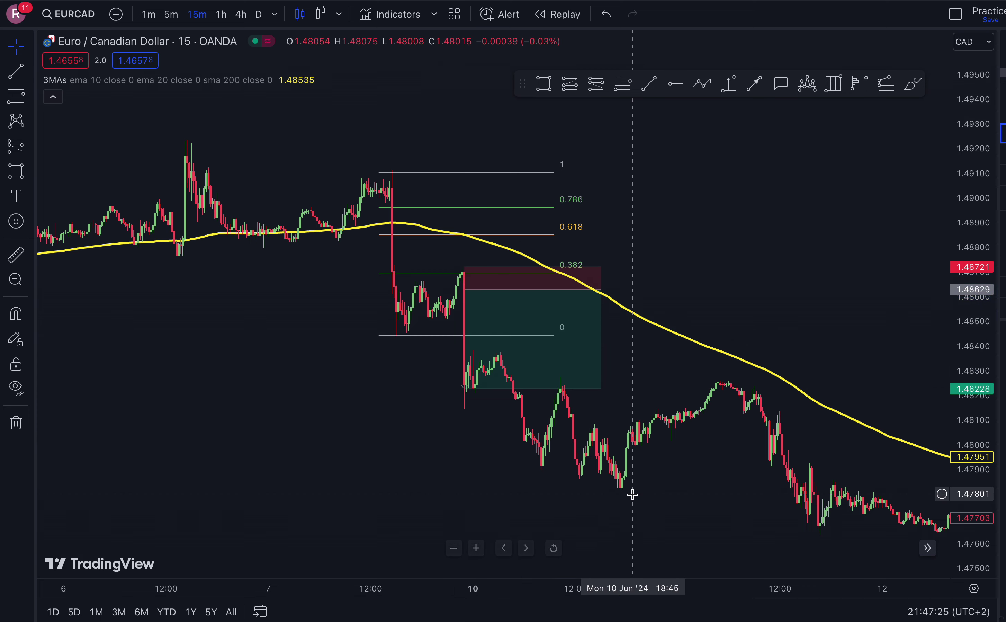
- Pan right to reveal later price action, then delete the short position
drag(633, 492, 484, 449)
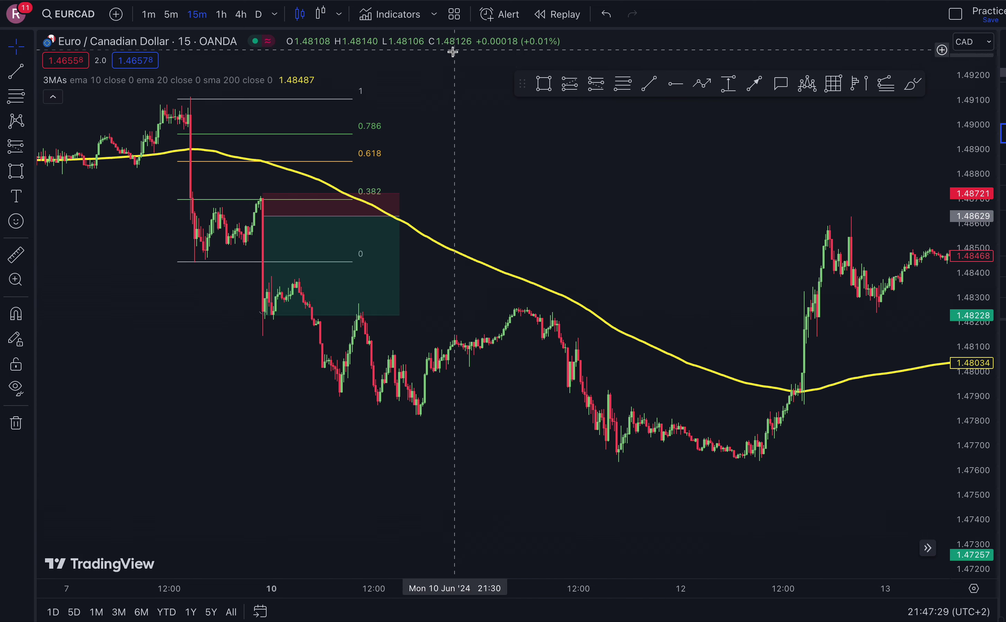
click(320, 223)
key(Delete)
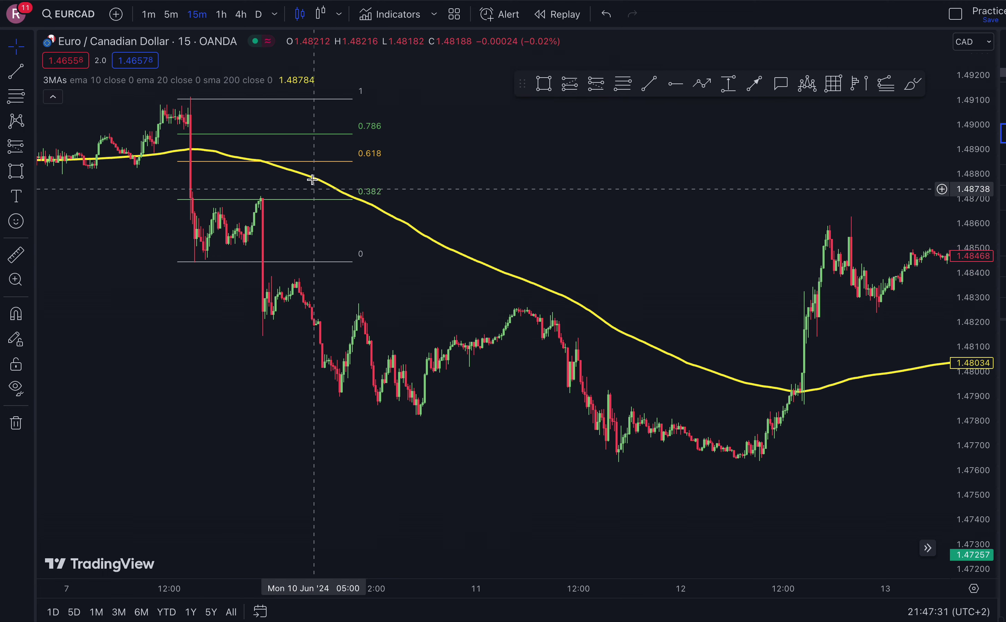
- Delete the old Fib and draw a horizontal trend line at the earlier swing low
click(325, 162)
key(Delete)
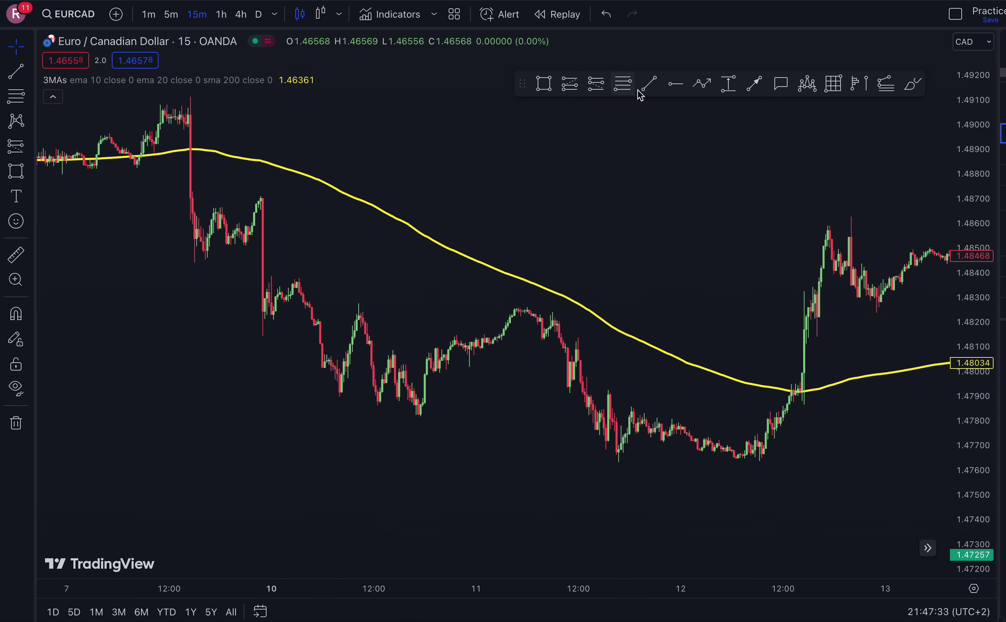
click(649, 84)
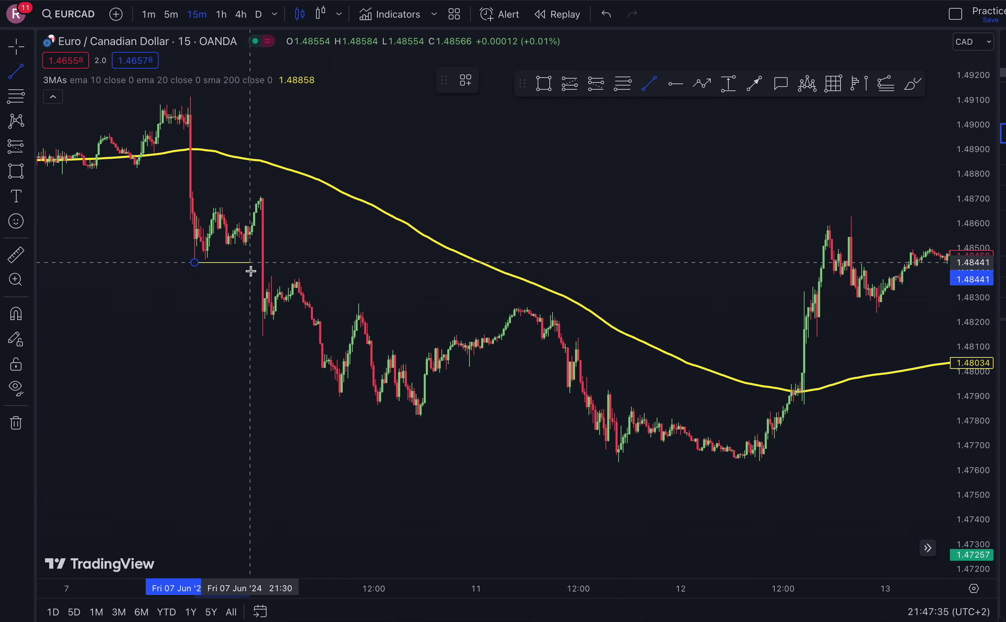
click(262, 273)
scroll(414, 278, left, 5)
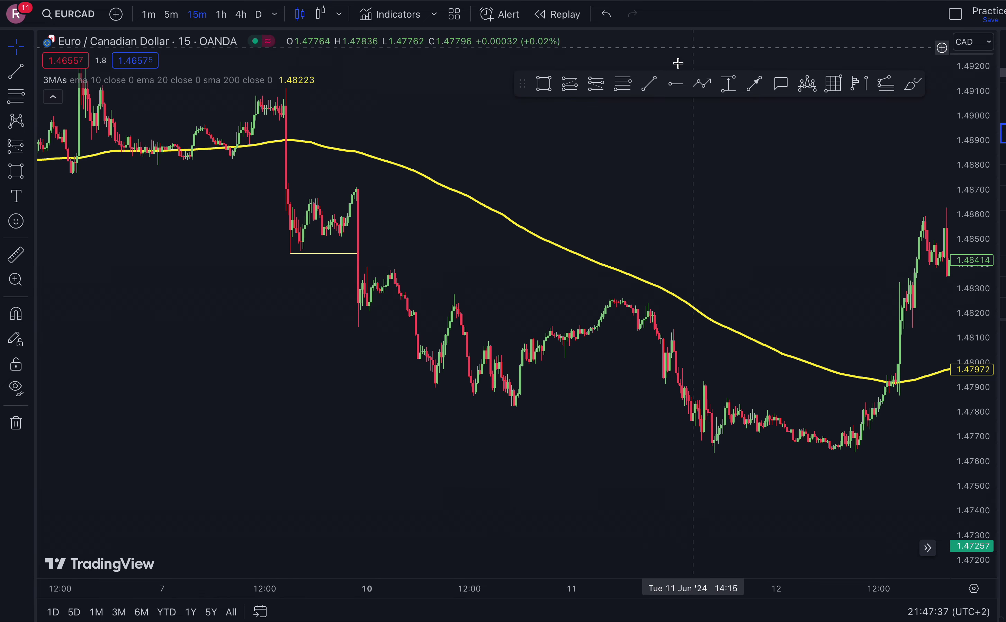
click(621, 84)
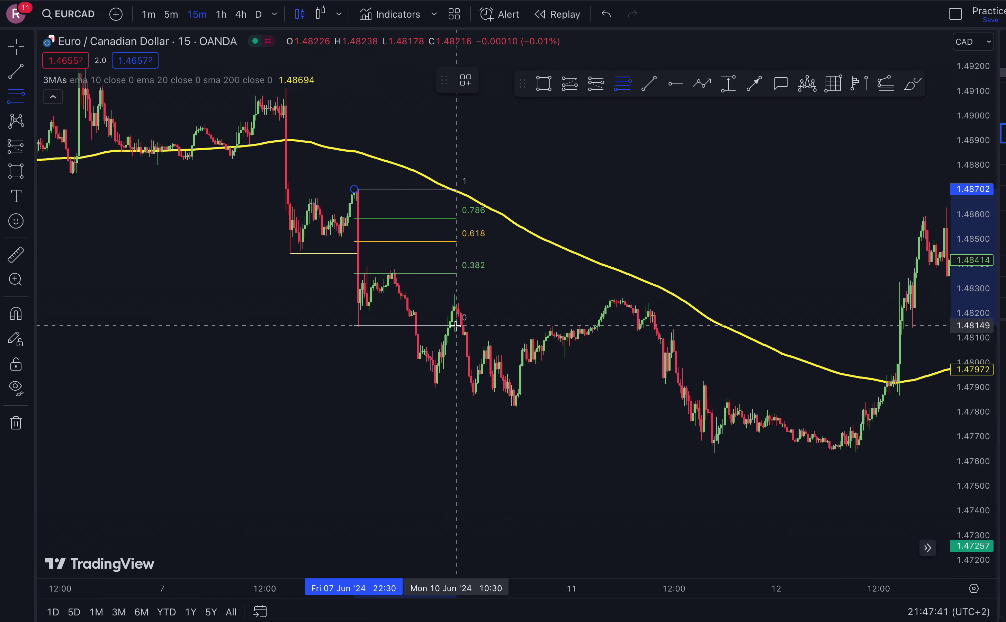
- Finish the new Fib at the low near 1.4815 and box its 0.382 zone
click(463, 335)
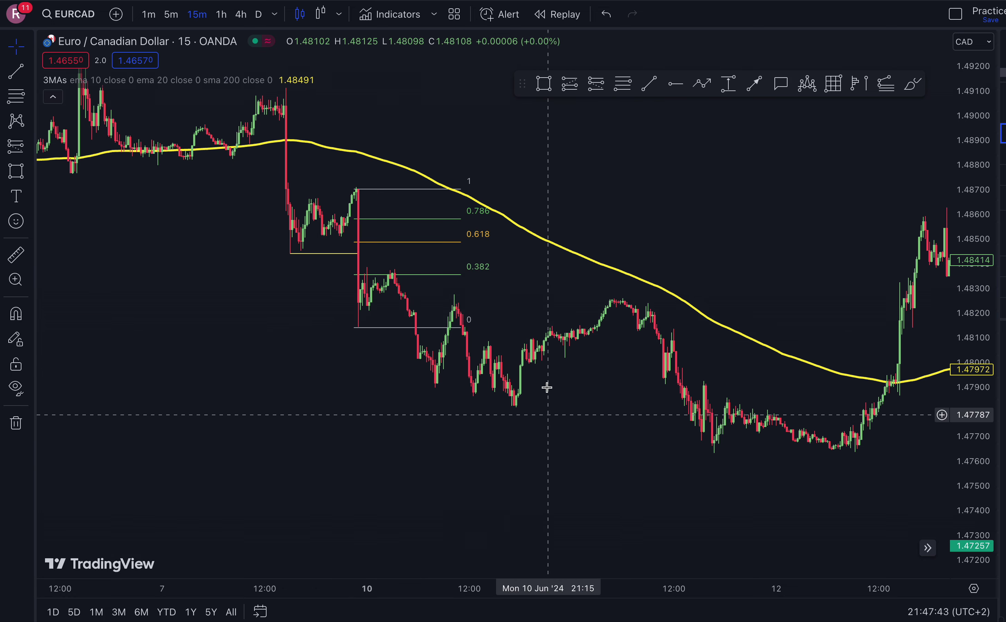
click(543, 84)
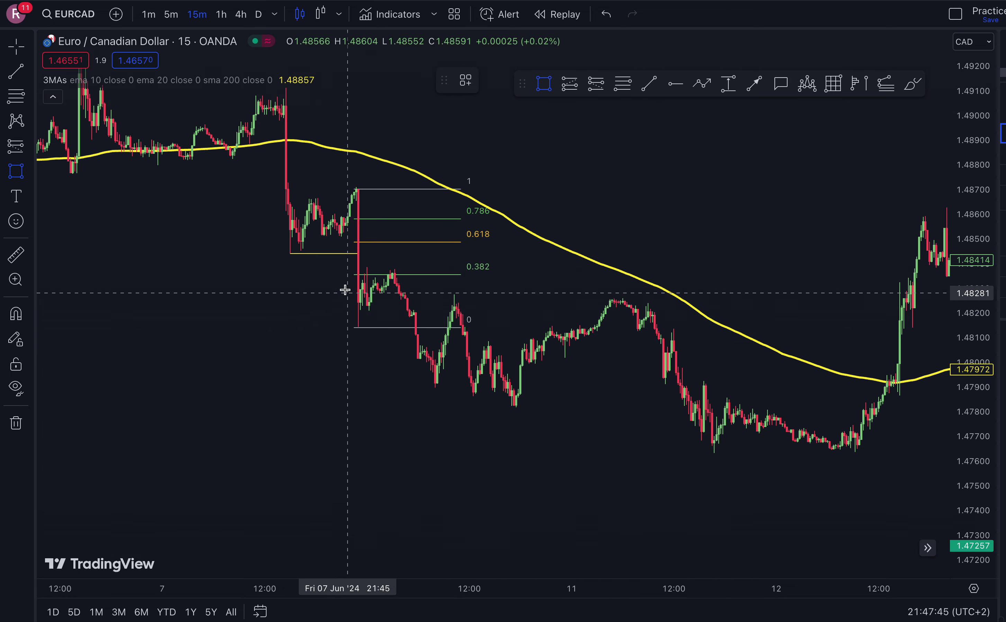
click(333, 269)
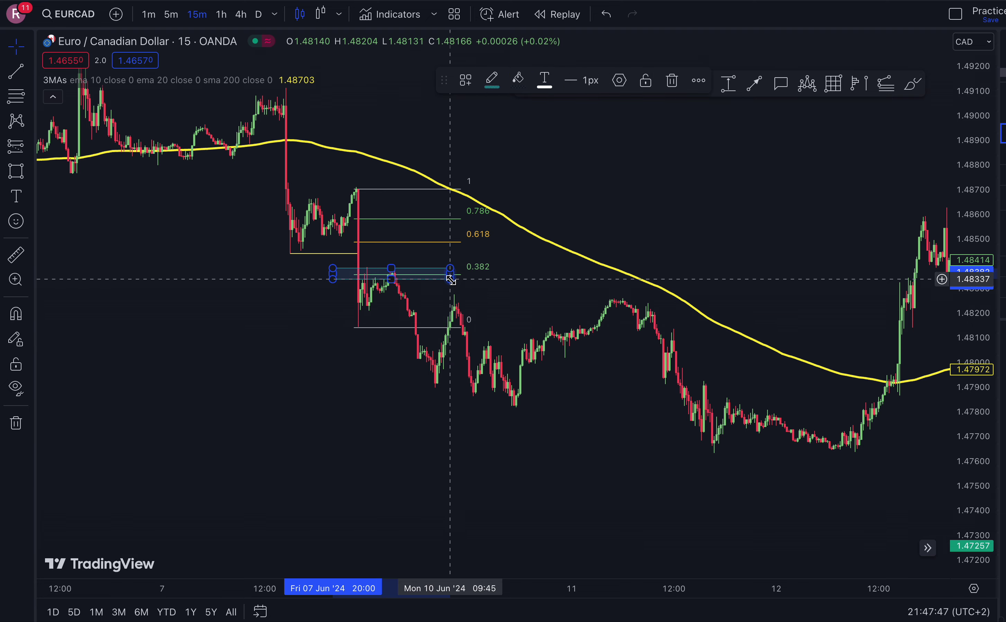
- Add a short position at 1.48343 with stop 1.48430 and target 1.48141
click(596, 84)
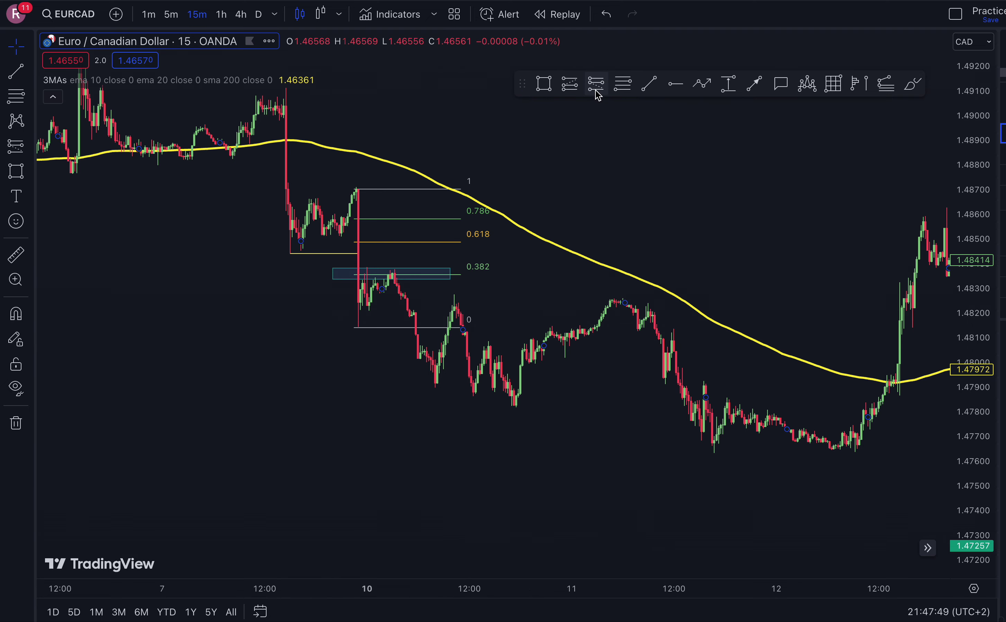
click(397, 277)
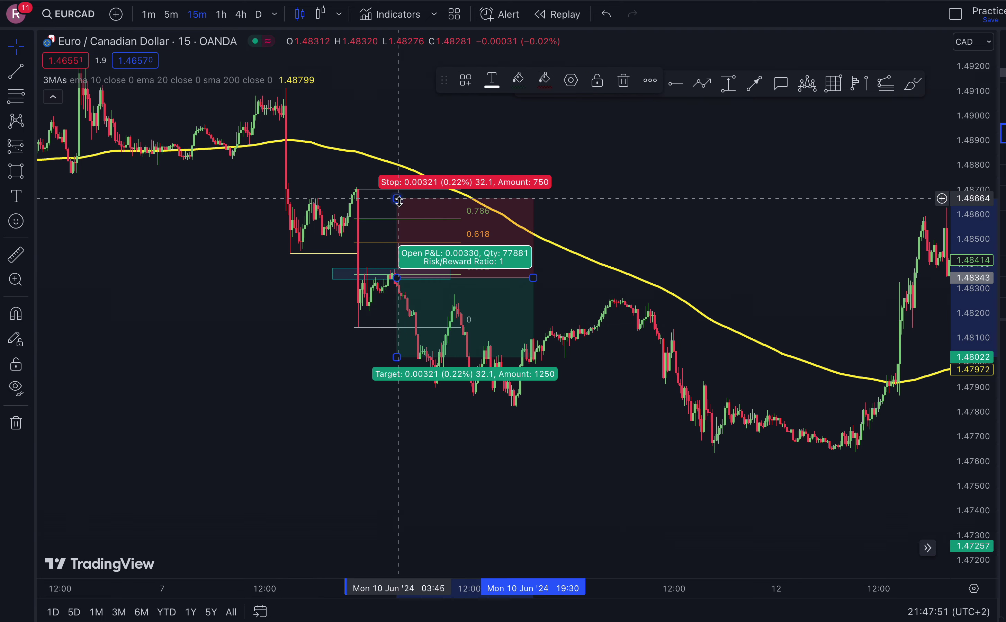
drag(399, 201, 405, 256)
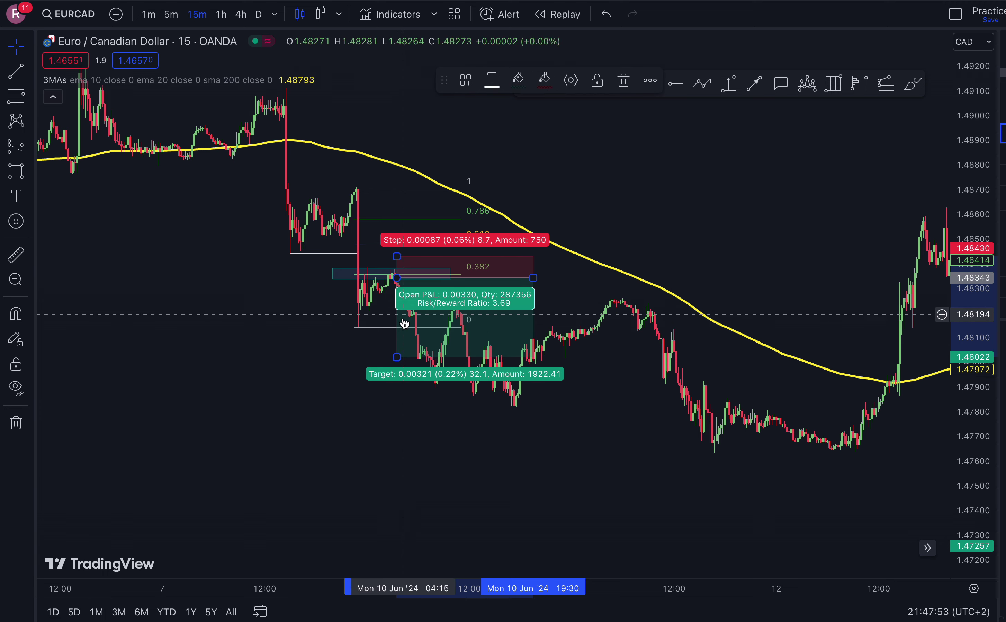
drag(397, 357, 405, 328)
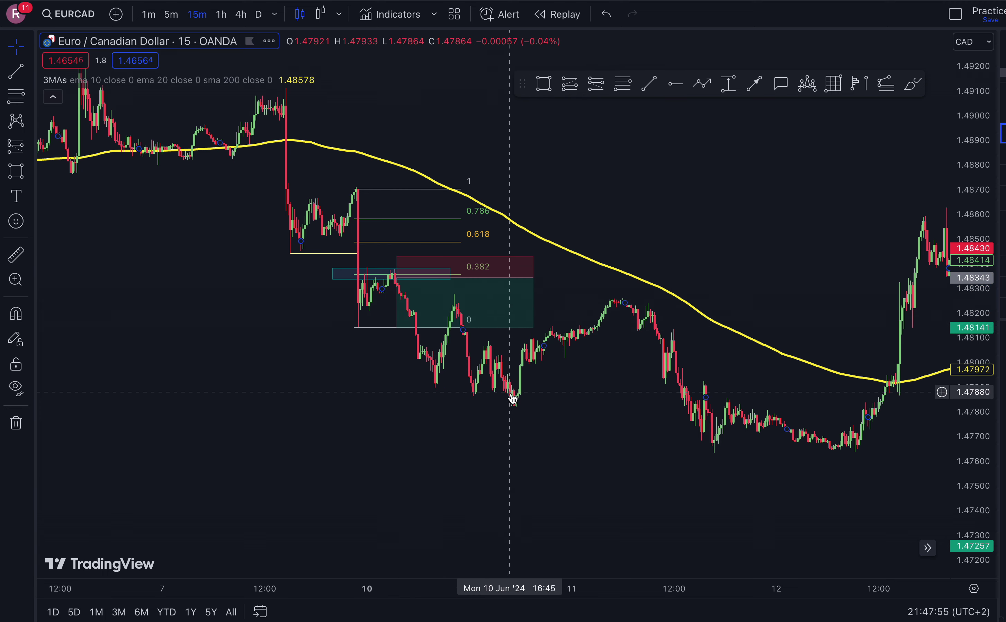
drag(524, 412, 463, 407)
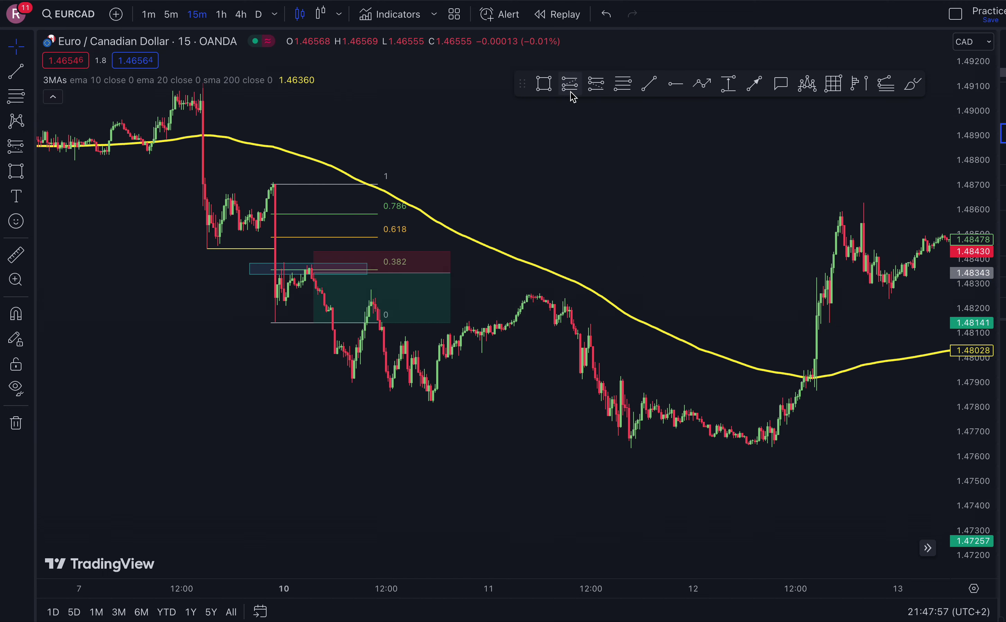
- Draw a Fib retracement from the 10 June swing high to the 1.4790 low, clearing the old short
click(623, 86)
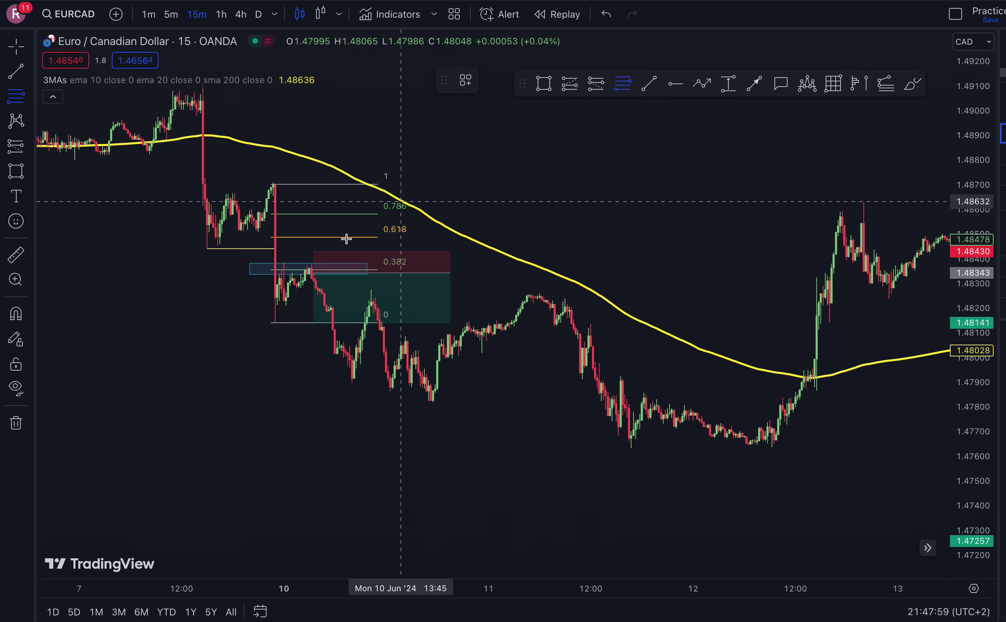
click(304, 268)
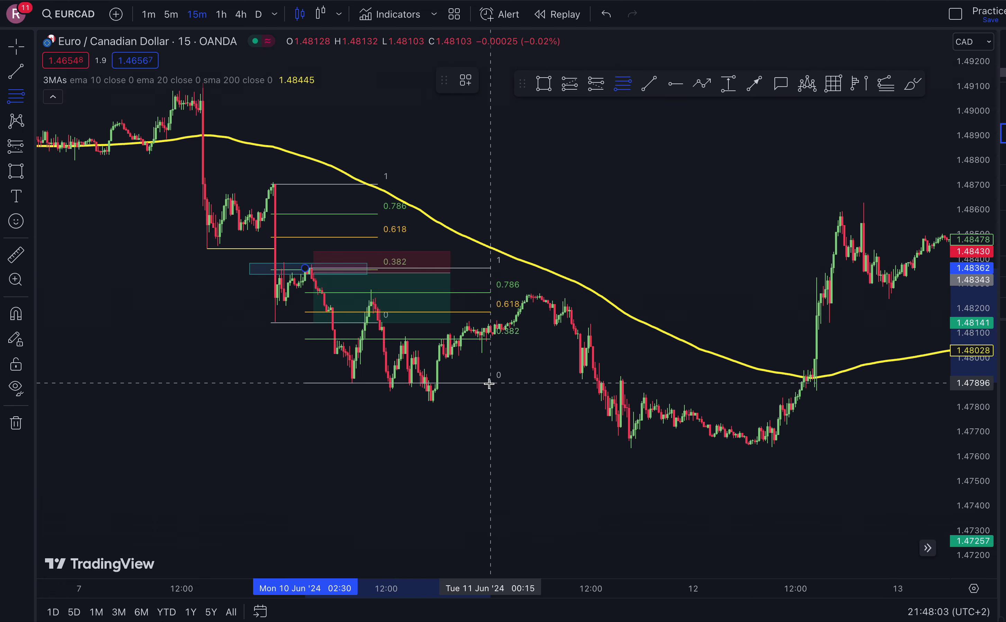
key(Escape)
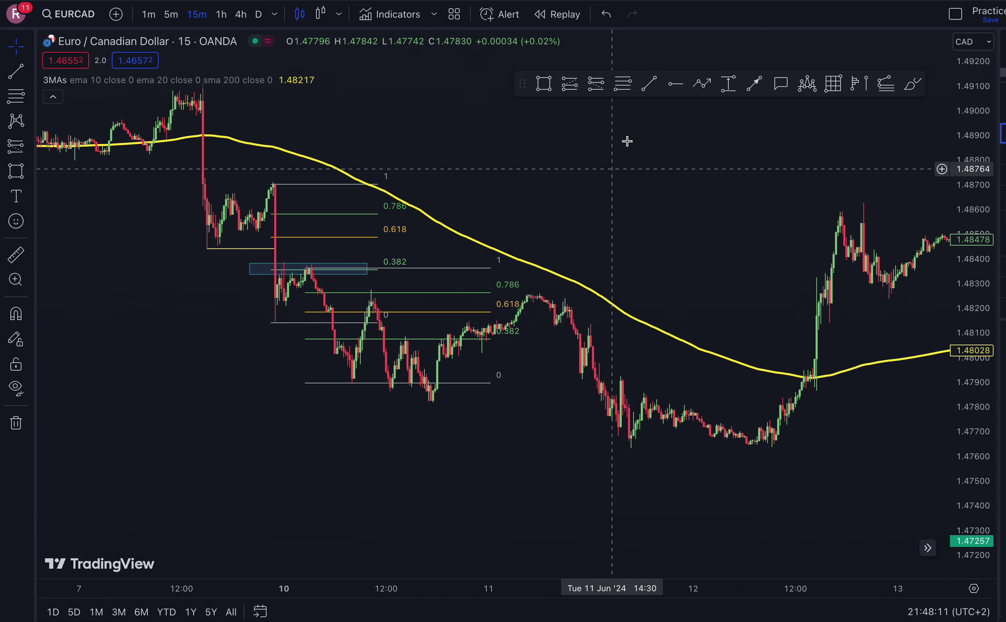
- Place a short position at the first Fib's 0 level, stop above and target at the next low
click(597, 88)
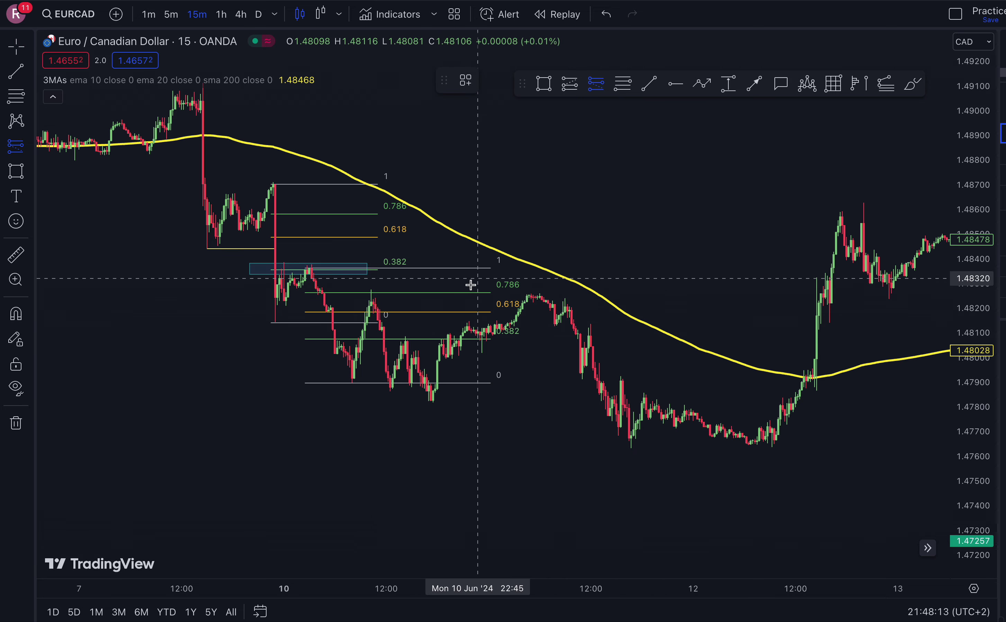
click(373, 306)
drag(441, 236, 442, 286)
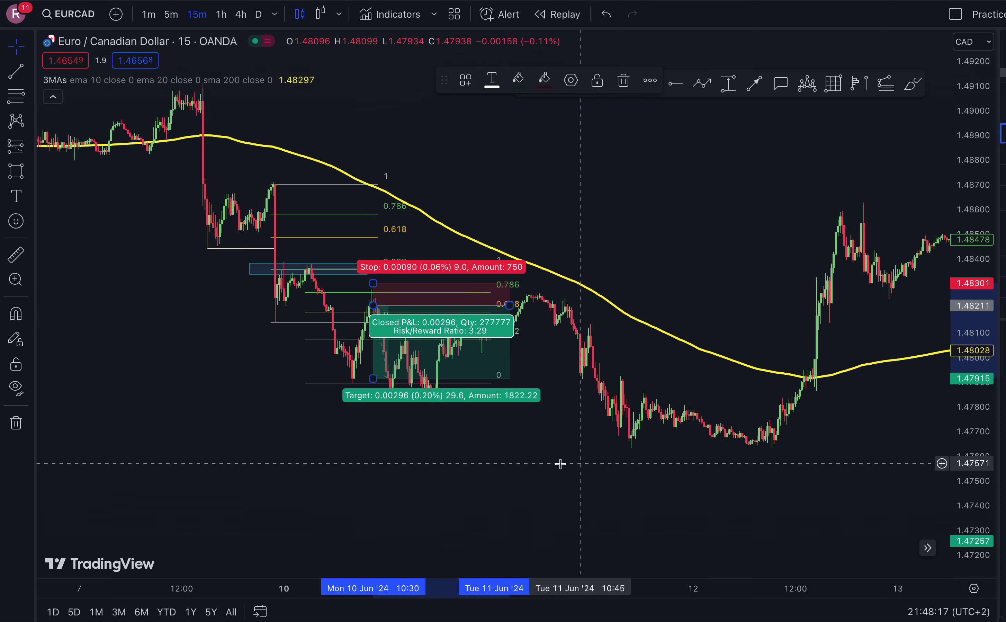
drag(393, 378, 395, 384)
- Select all drawings with Ctrl+A and delete them
click(507, 463)
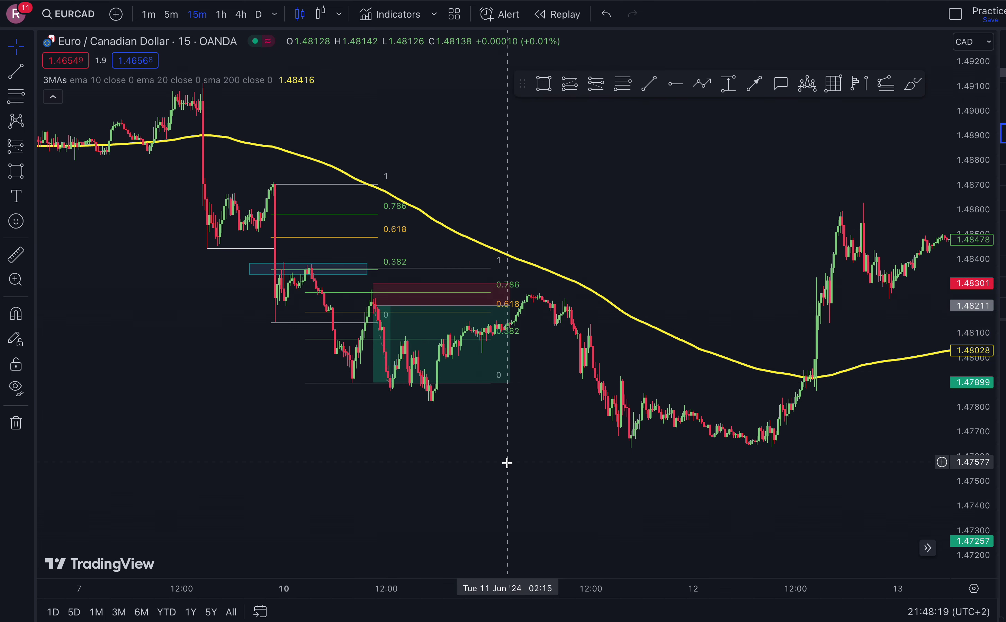
key(ctrl+a)
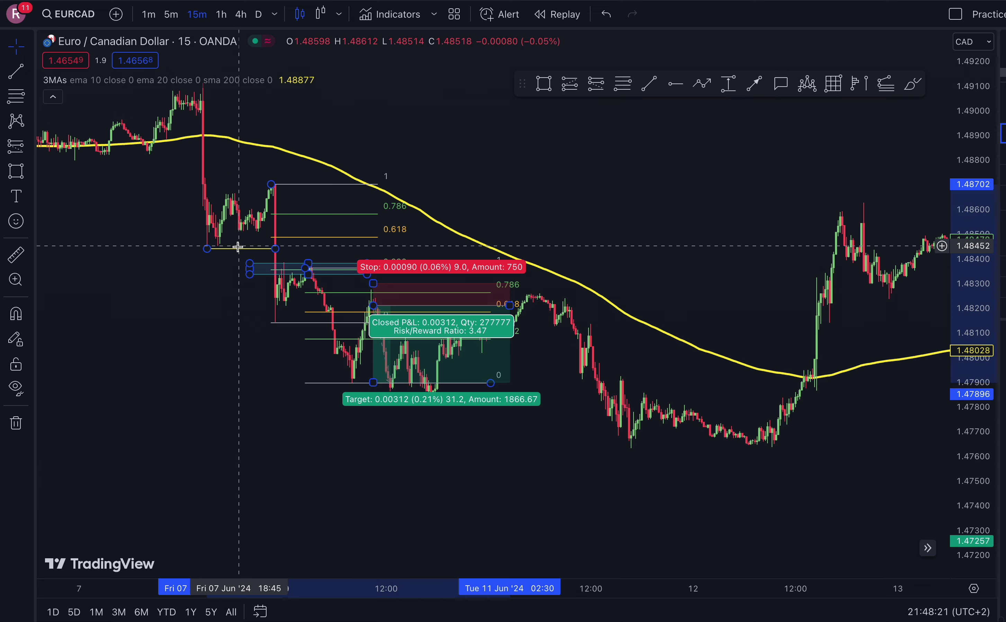
key(Delete)
- Pan forward through the later June candles as far as 21–26 June
drag(434, 376, 165, 371)
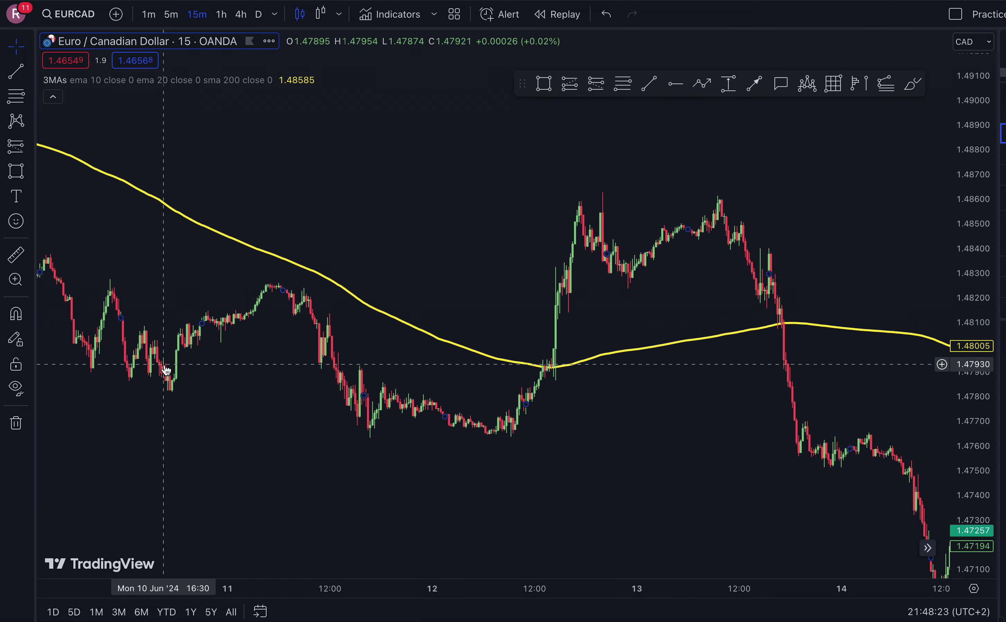
drag(357, 450, 250, 341)
drag(469, 393, 164, 314)
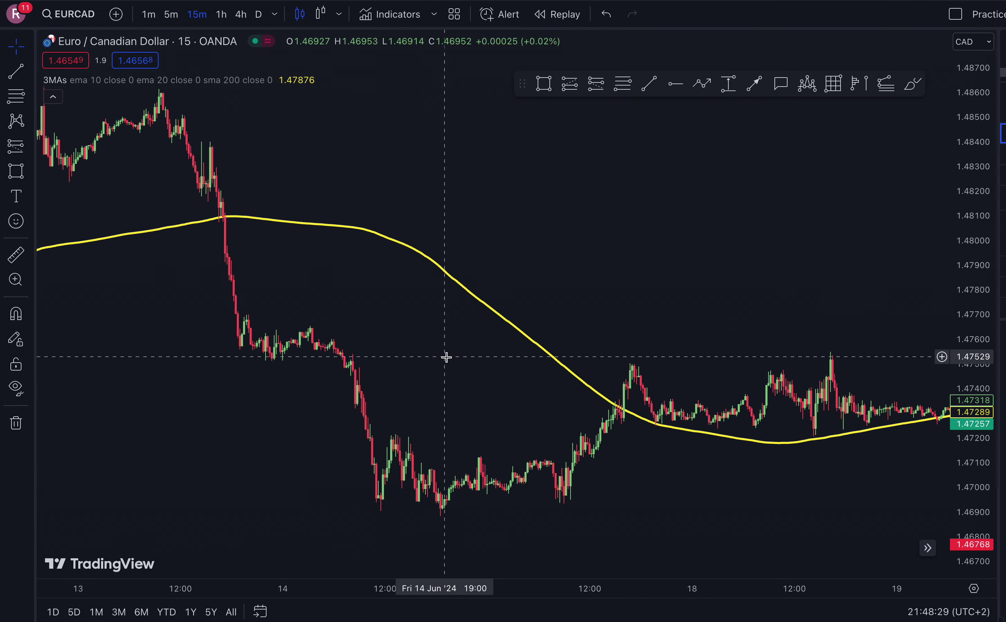
drag(447, 357, 171, 354)
drag(587, 291, 623, 279)
drag(777, 333, 370, 273)
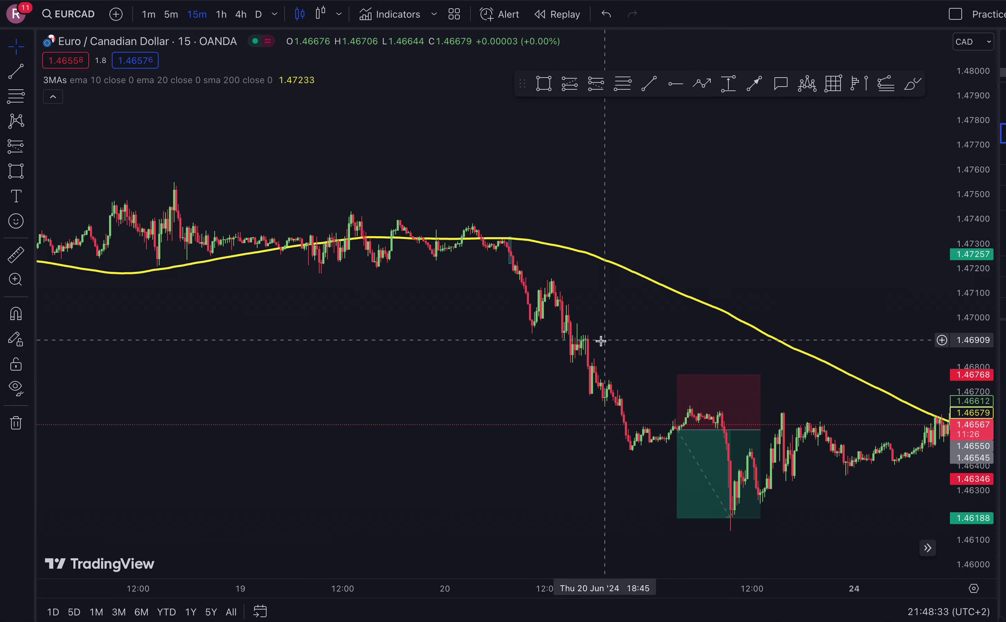
drag(657, 337, 925, 369)
- Pan back to frame the 11–17 June bars and the 12–13 June rally
drag(608, 330, 926, 359)
drag(599, 372, 918, 413)
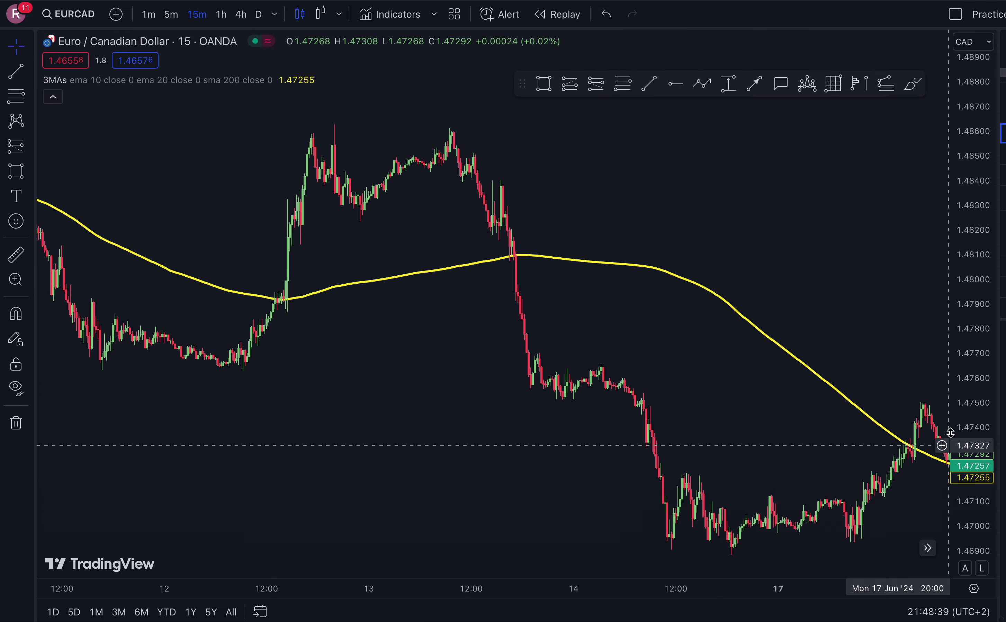
drag(590, 411, 748, 479)
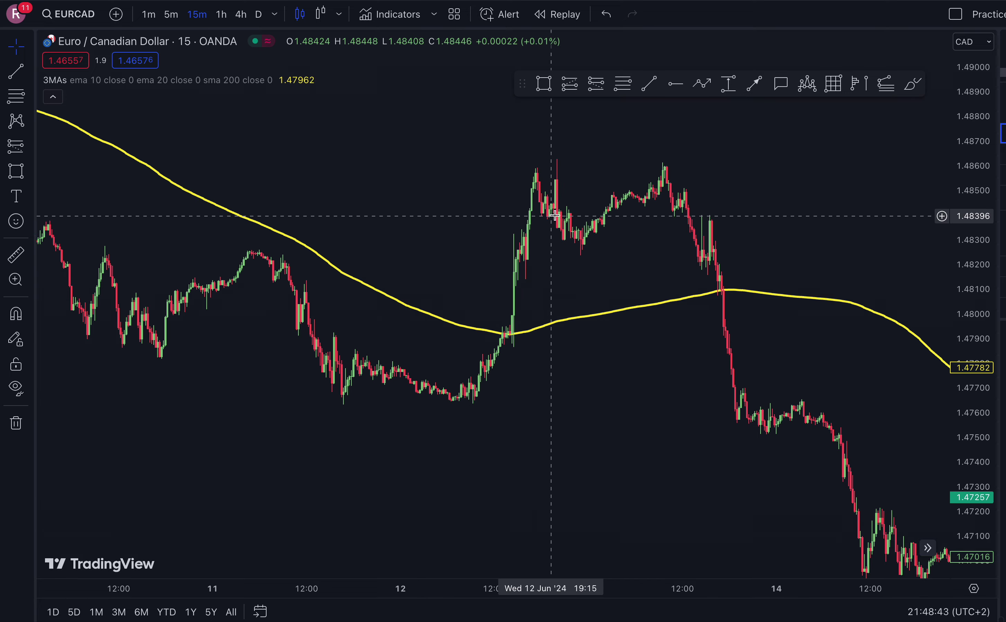
scroll(555, 215, right, 5)
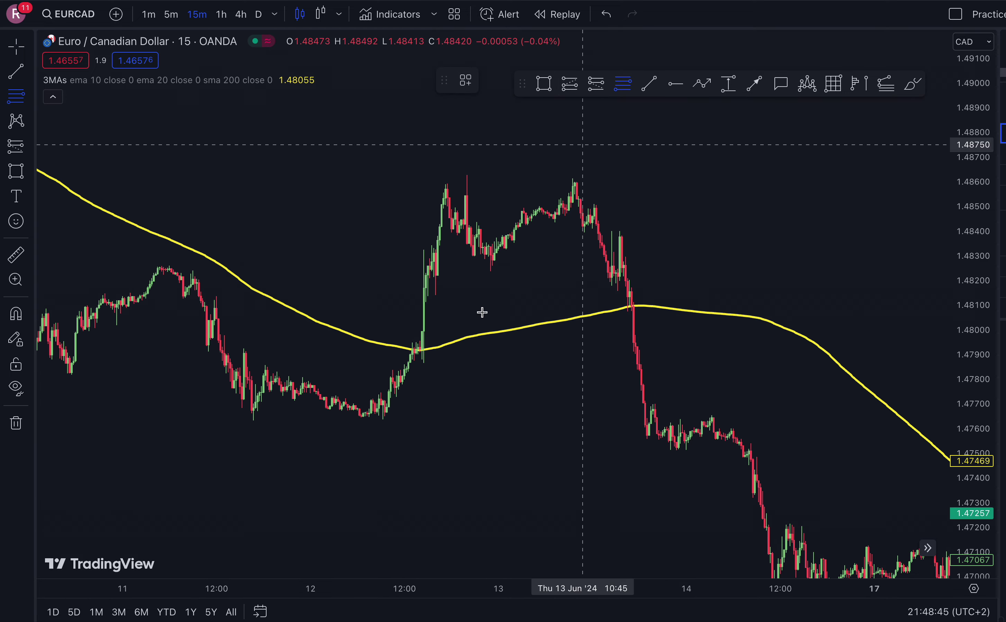
- Draw a Fib retracement from the 12 Jun low 1.4763 to the 13 Jun high 1.4862
click(377, 419)
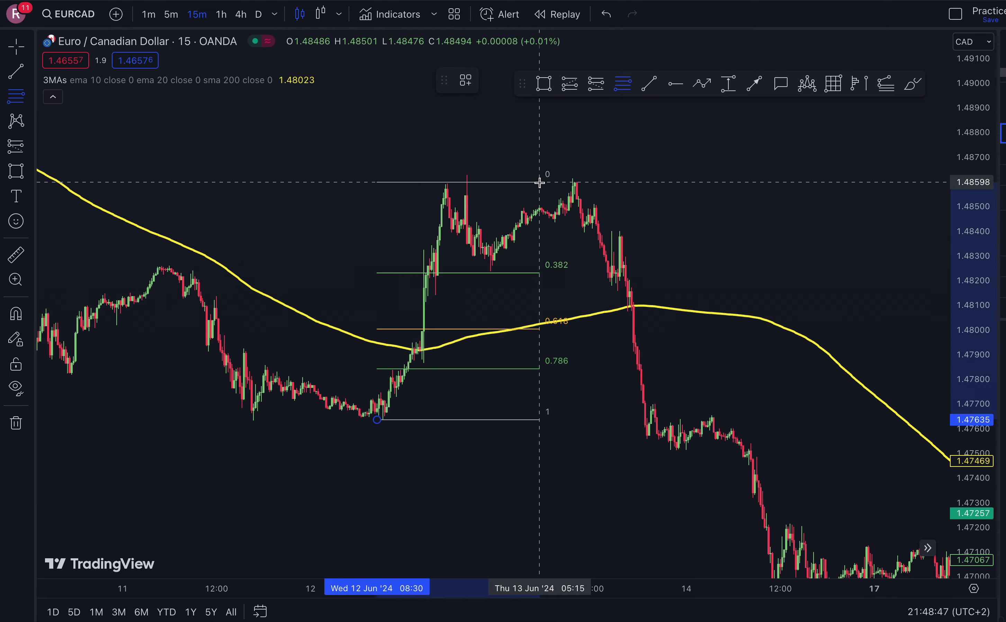
click(565, 175)
click(704, 203)
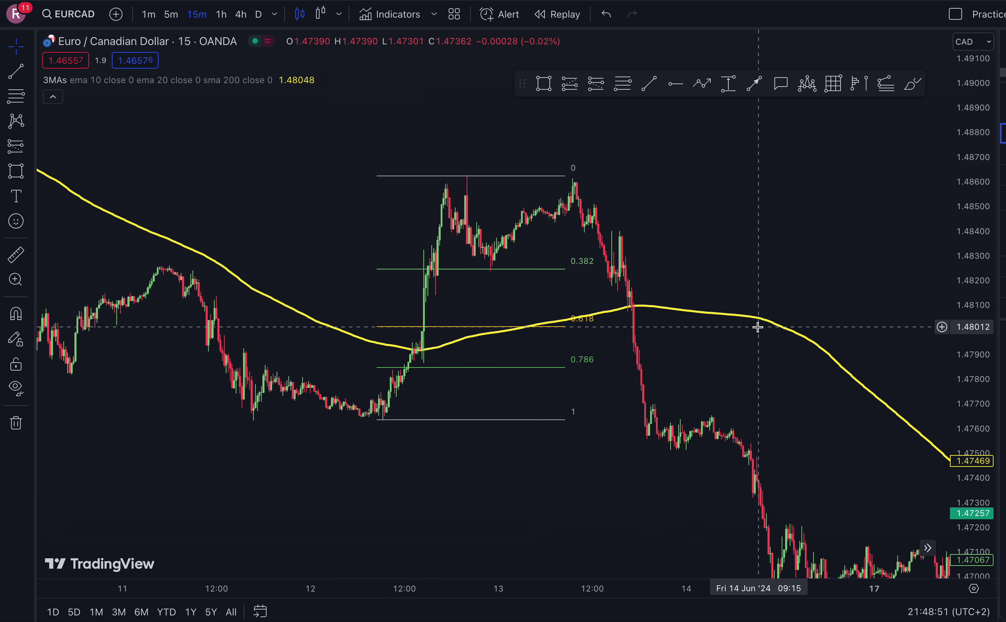
- Draw a rectangle boxing the Fib's 0.382 zone
click(544, 84)
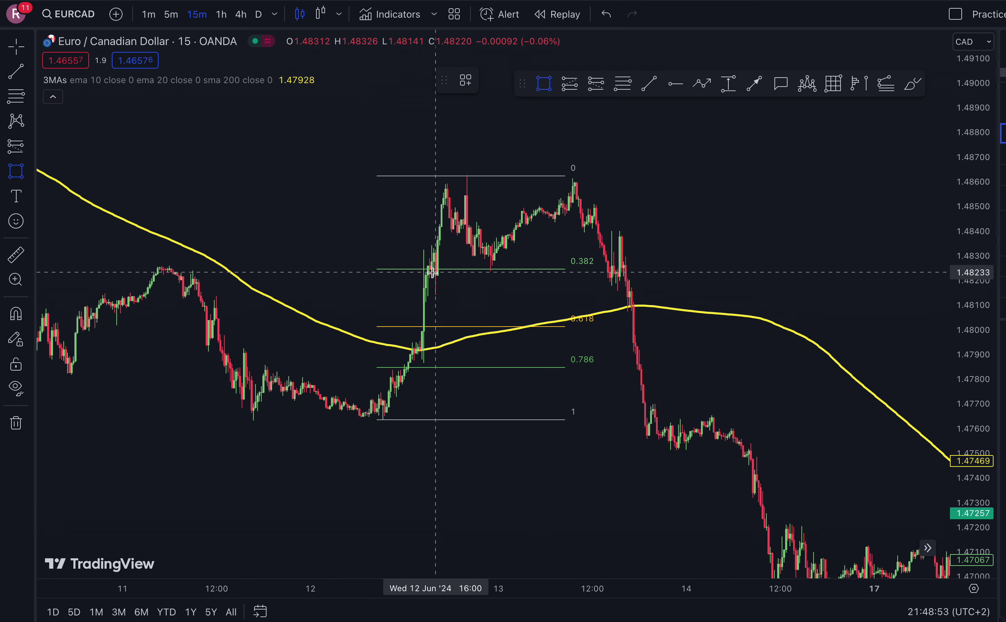
click(387, 265)
click(567, 279)
- Place a long position at the 0.382 box: entry 1.48247, stop 1.48127, target 1.48598 (2.92 R:R)
click(569, 99)
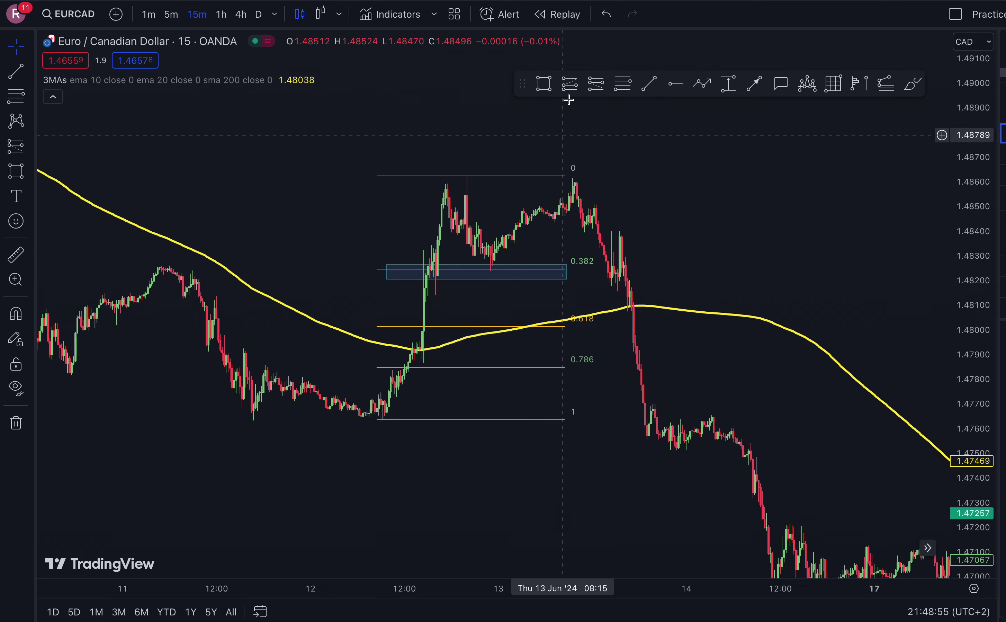
click(493, 267)
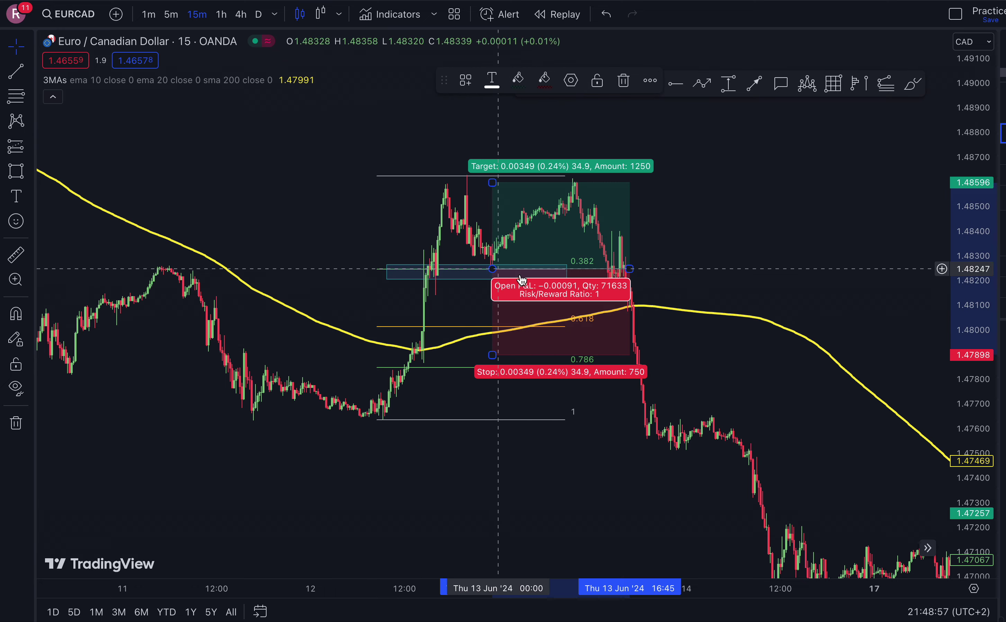
mouse_move(506, 360)
mouse_down()
mouse_move(518, 294)
mouse_move(514, 223)
mouse_up()
drag(515, 232, 514, 234)
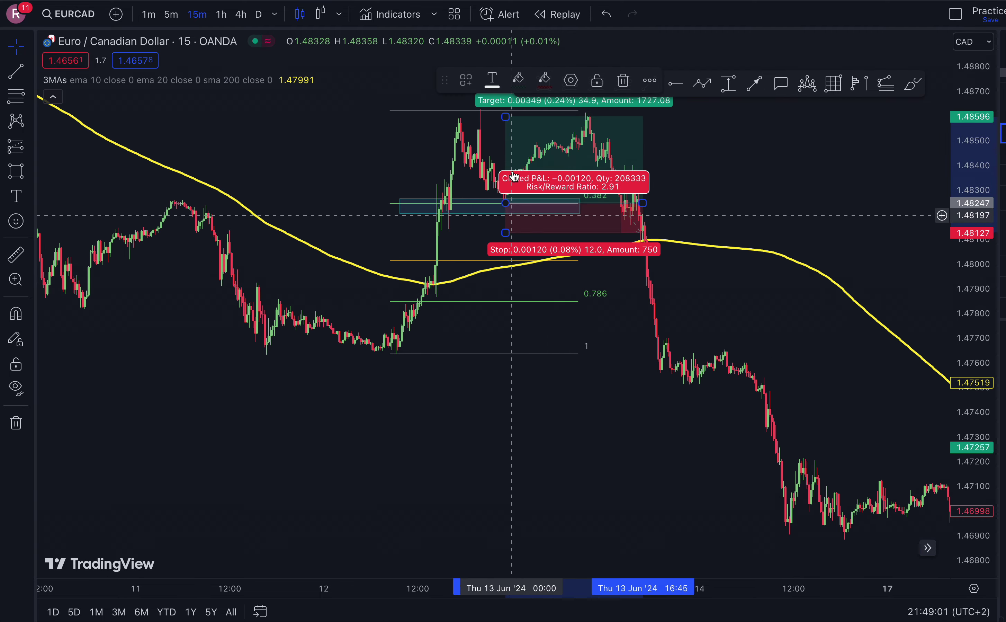
drag(507, 111, 506, 116)
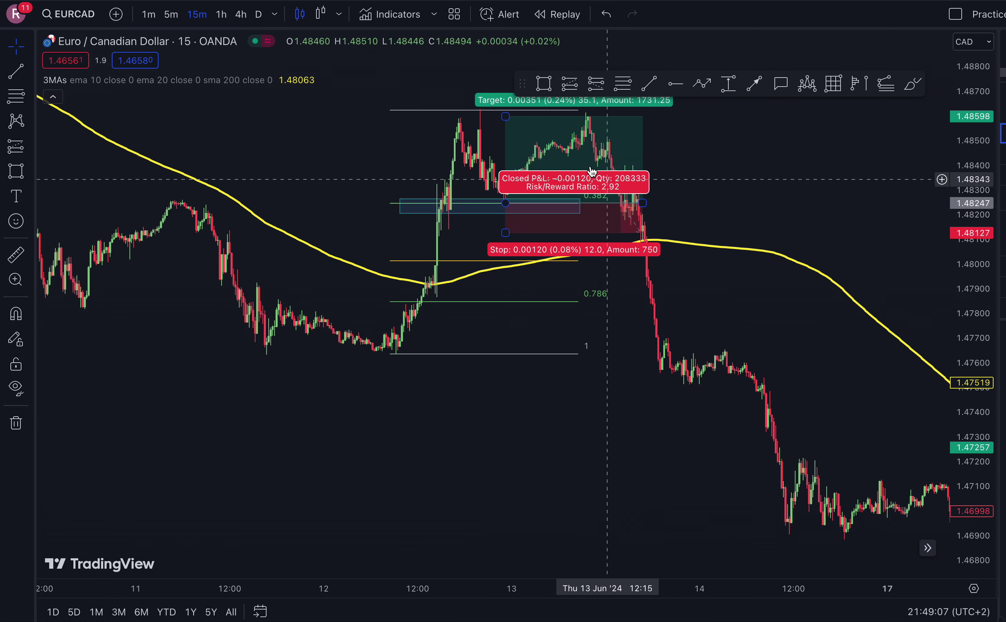
click(583, 162)
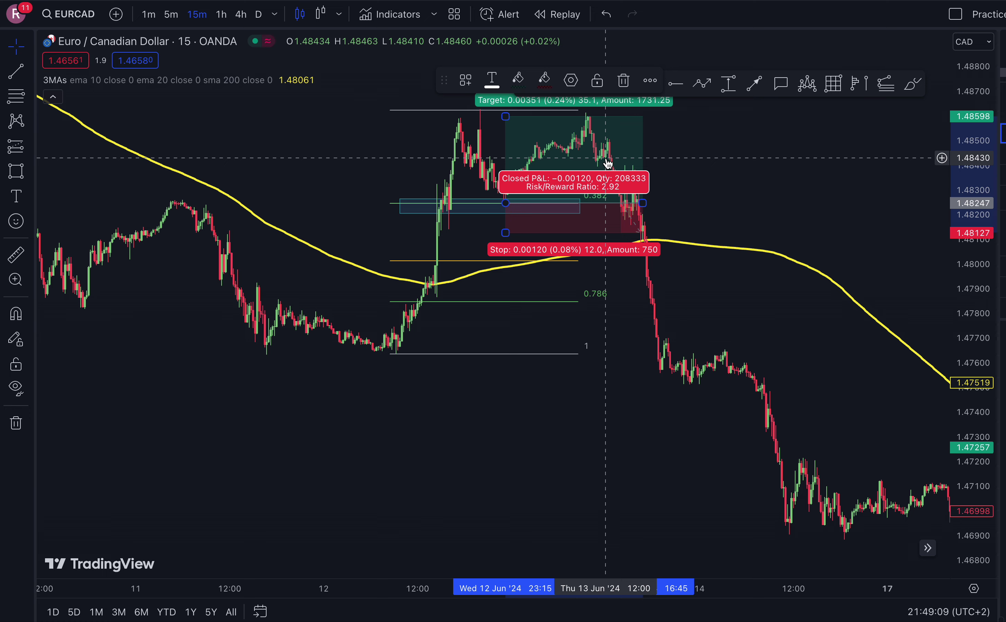